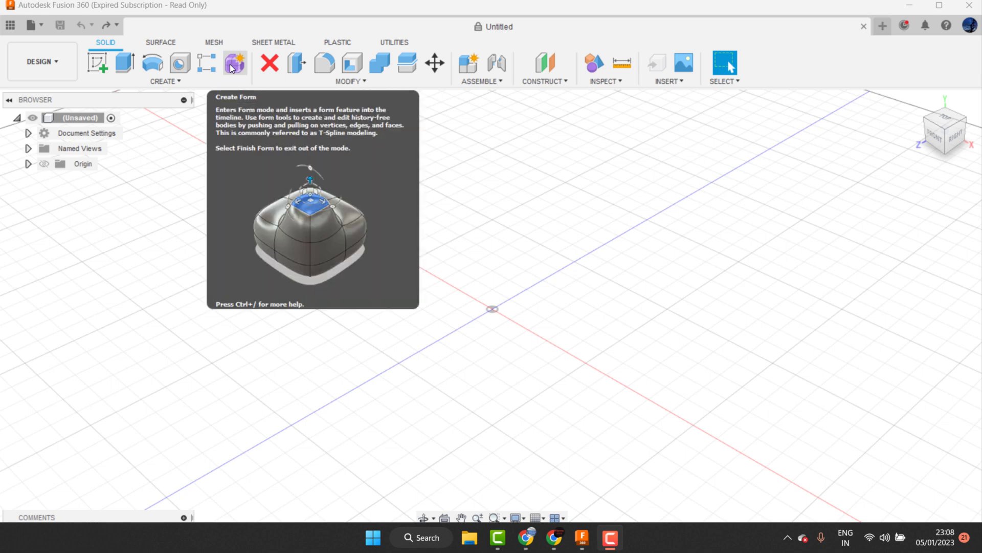
Start a T-spline form and draw a plane about 79 by 166 mm, centred on the origin.
{"action": "left_click", "coordinate": [231, 68]}
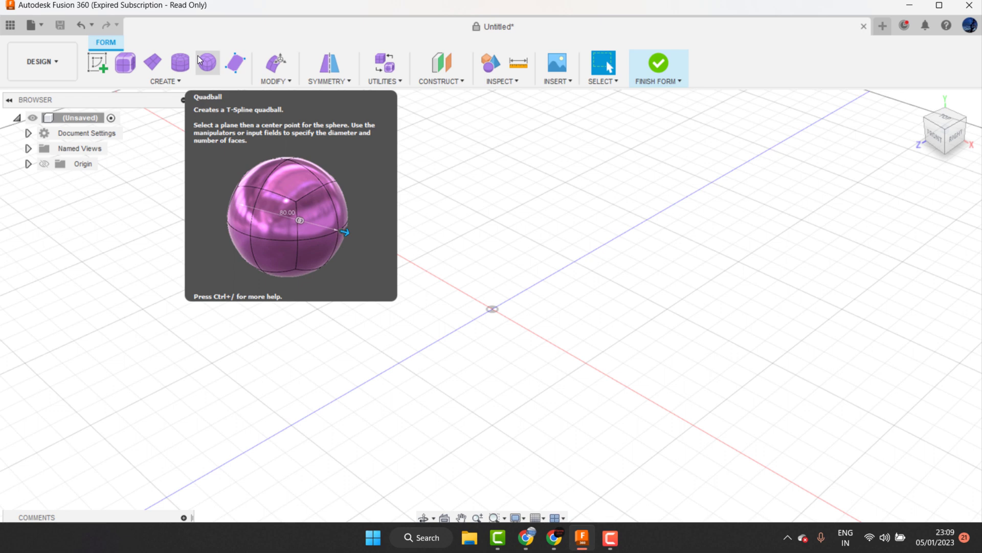
{"action": "left_click", "coordinate": [152, 64]}
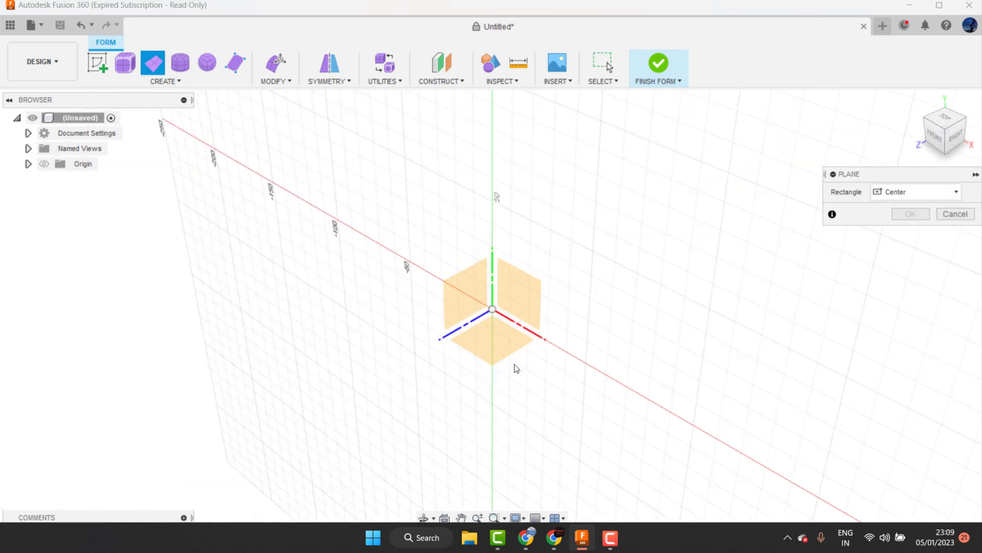
{"action": "left_click", "coordinate": [492, 309]}
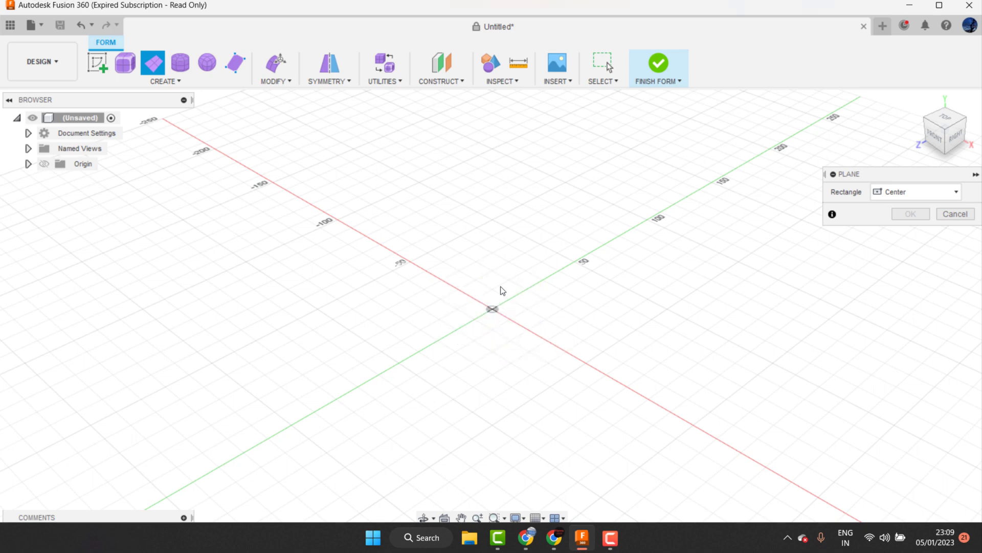
{"action": "left_click", "coordinate": [557, 204]}
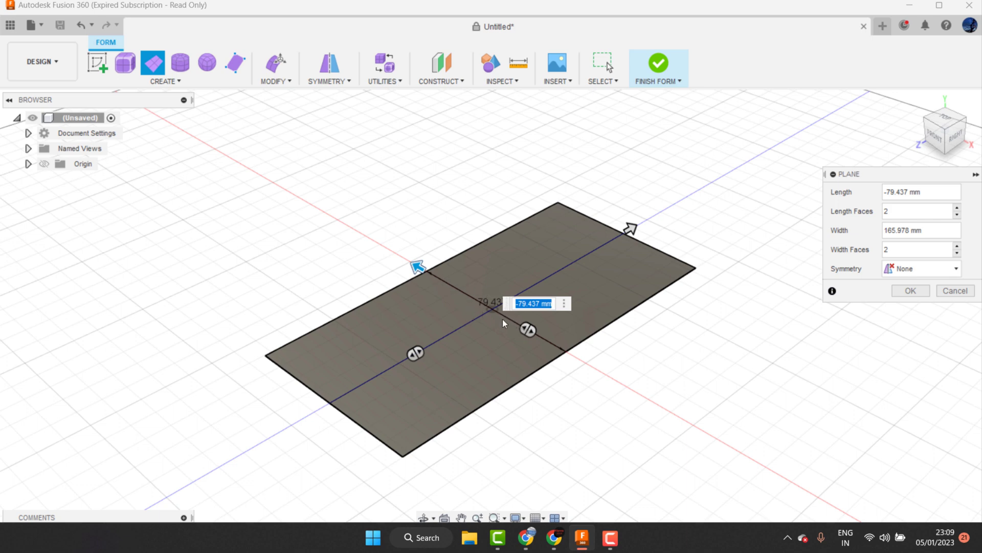
Divide the plane into 3 length faces and 7 width faces.
{"action": "left_click", "coordinate": [526, 330]}
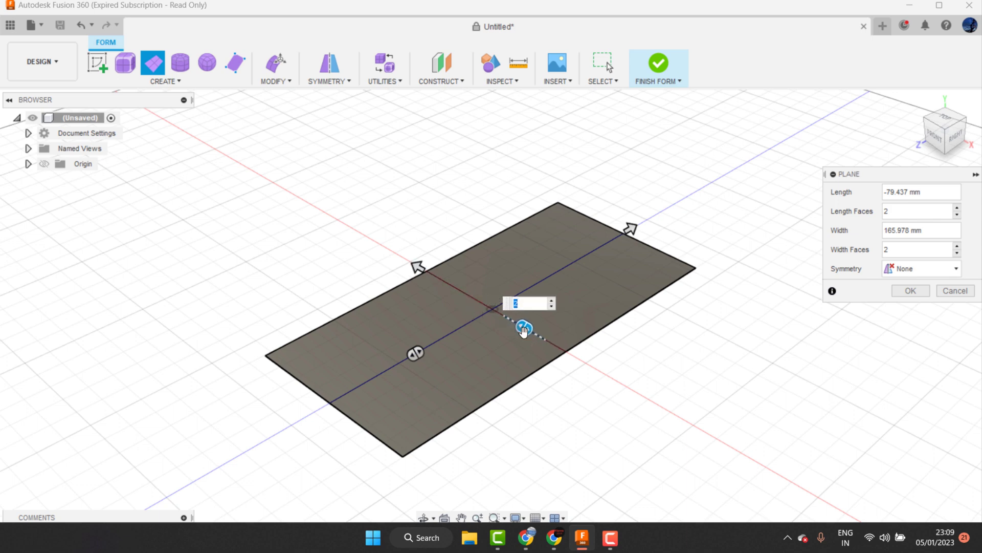
{"action": "mouse_move", "coordinate": [541, 338]}
{"action": "left_mouse_down"}
{"action": "mouse_move", "coordinate": [510, 328]}
{"action": "mouse_move", "coordinate": [534, 333]}
{"action": "left_mouse_up"}
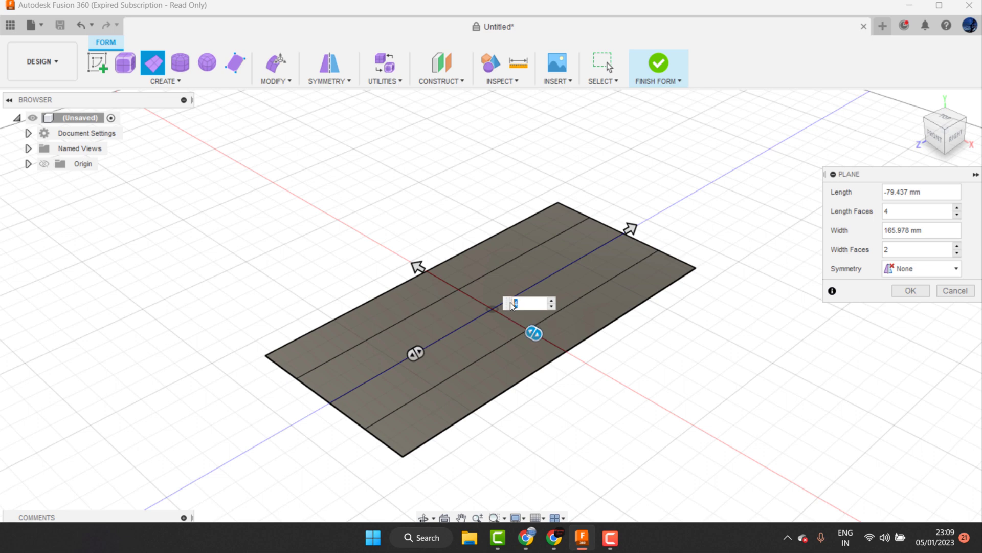
{"action": "type", "text": "79.4"}
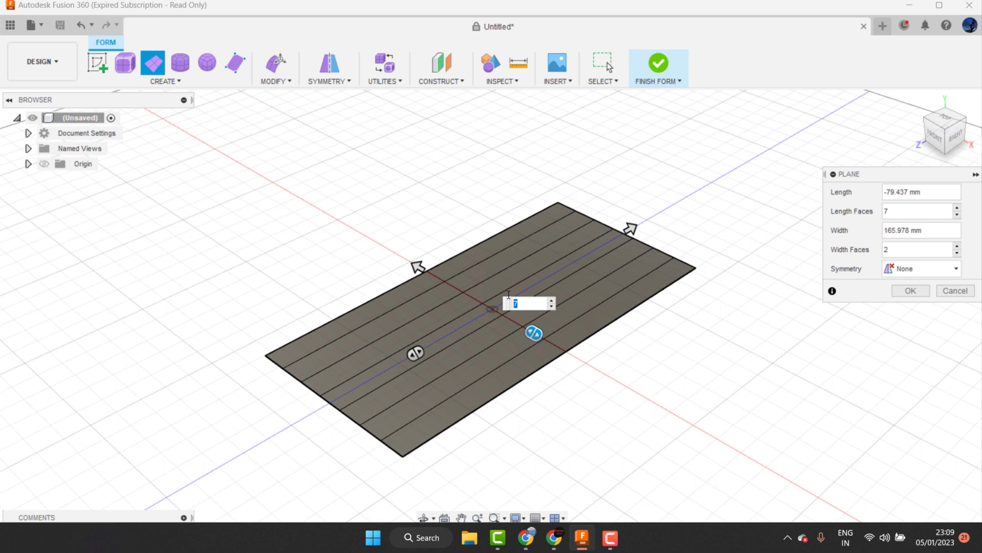
{"action": "type", "text": "3"}
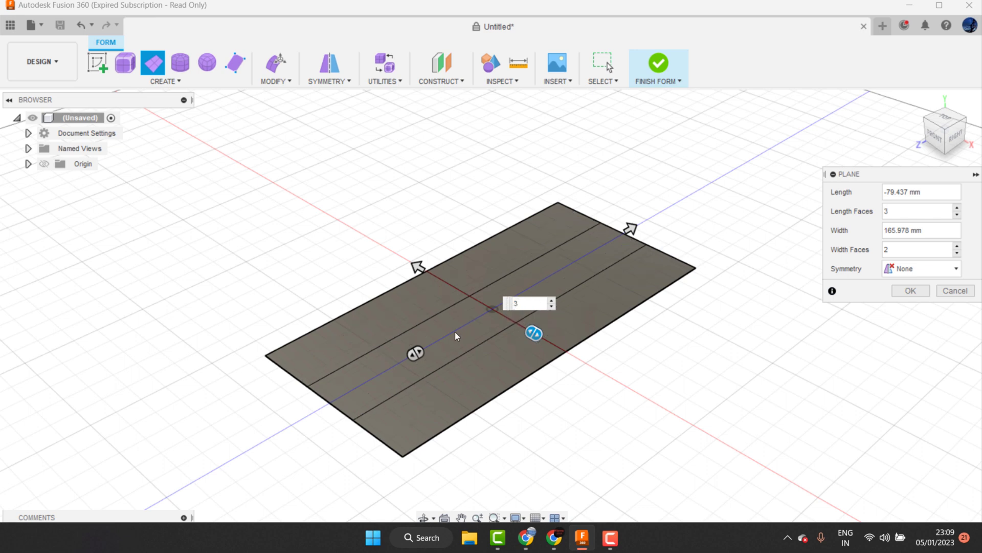
{"action": "left_click_drag", "start_coordinate": [419, 350], "coordinate": [461, 326]}
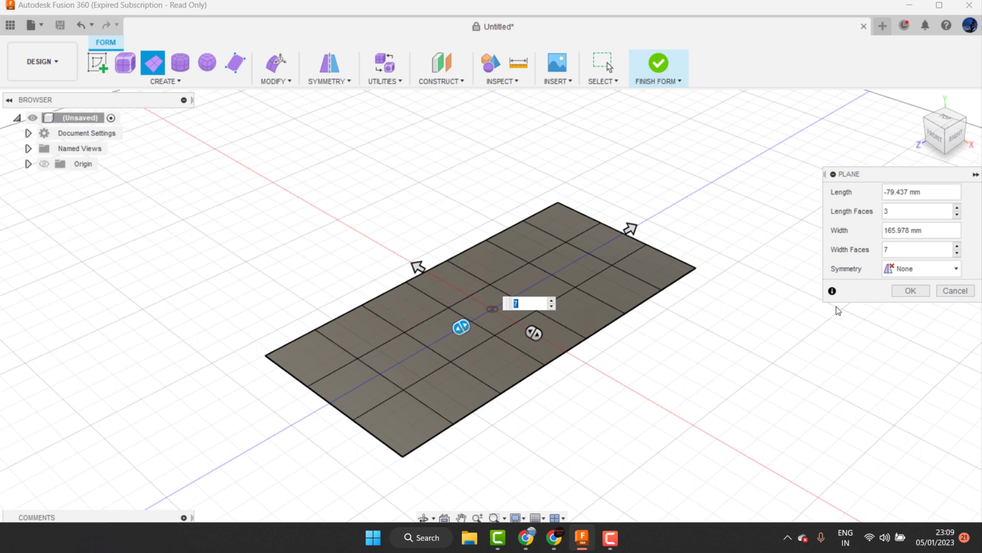
Give the plane mirror symmetry along its length only and commit it.
{"action": "left_click", "coordinate": [898, 268]}
{"action": "left_click", "coordinate": [901, 301]}
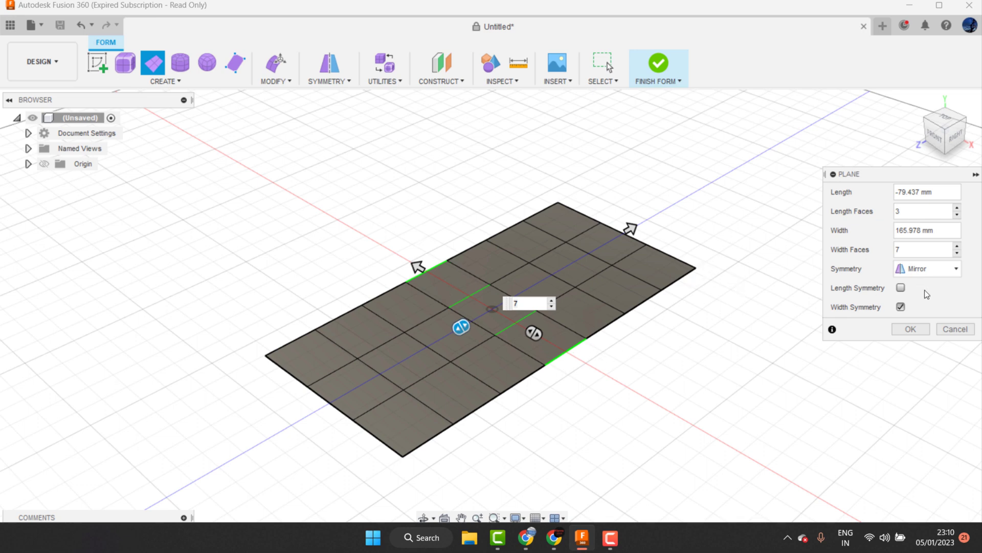
{"action": "left_click", "coordinate": [900, 288]}
{"action": "left_click", "coordinate": [901, 306]}
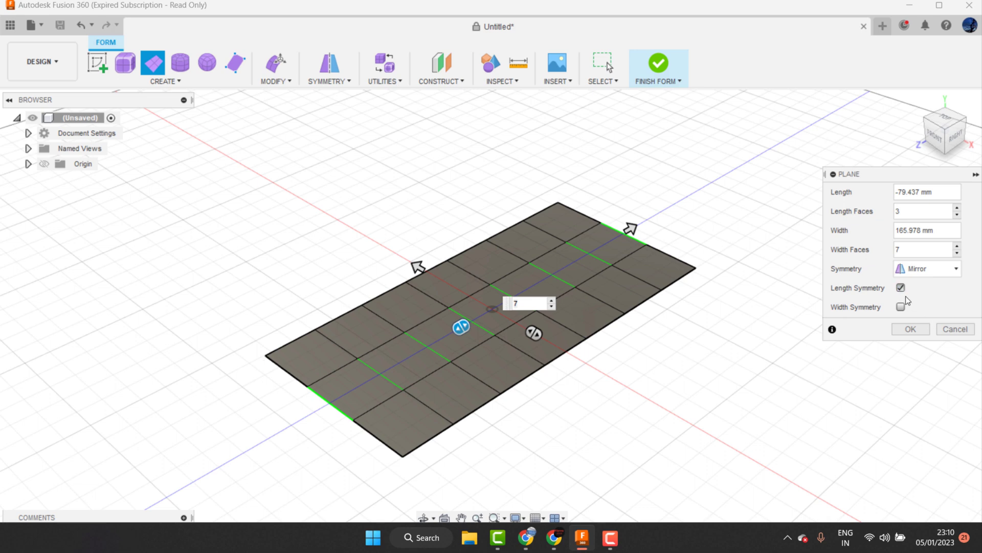
{"action": "left_click", "coordinate": [910, 330]}
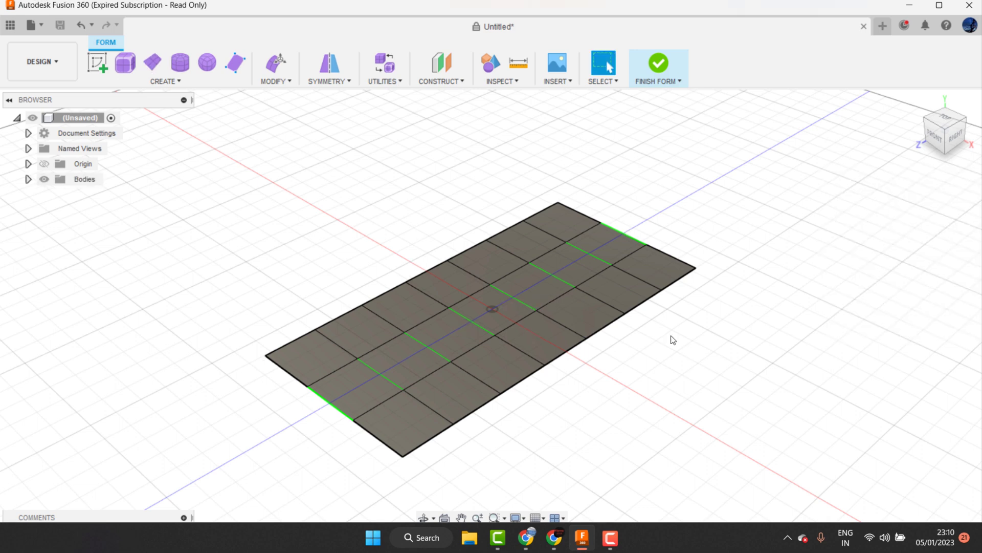
In Edit Form, pull a corner vertex to reshape the plane's near end.
{"action": "left_click", "coordinate": [275, 65]}
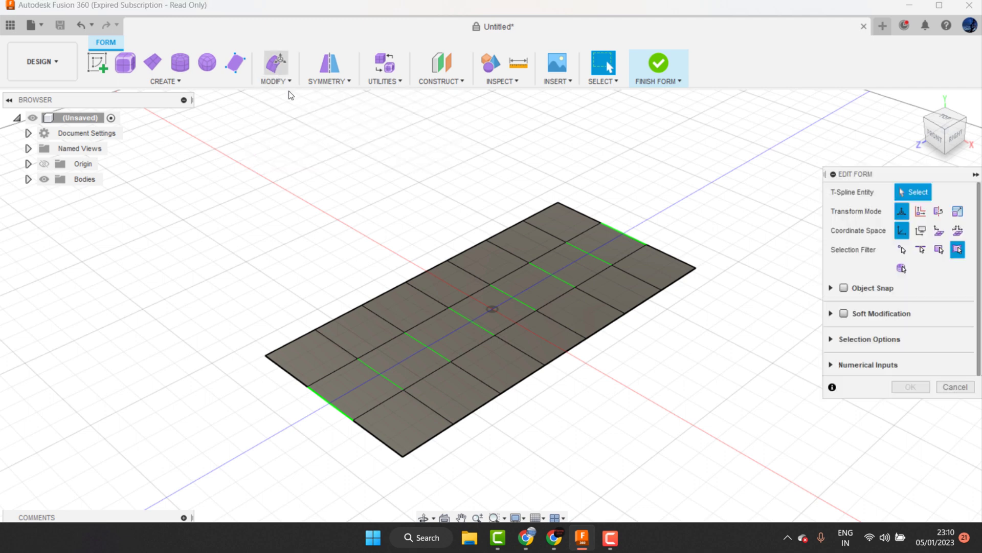
{"action": "left_click", "coordinate": [403, 455]}
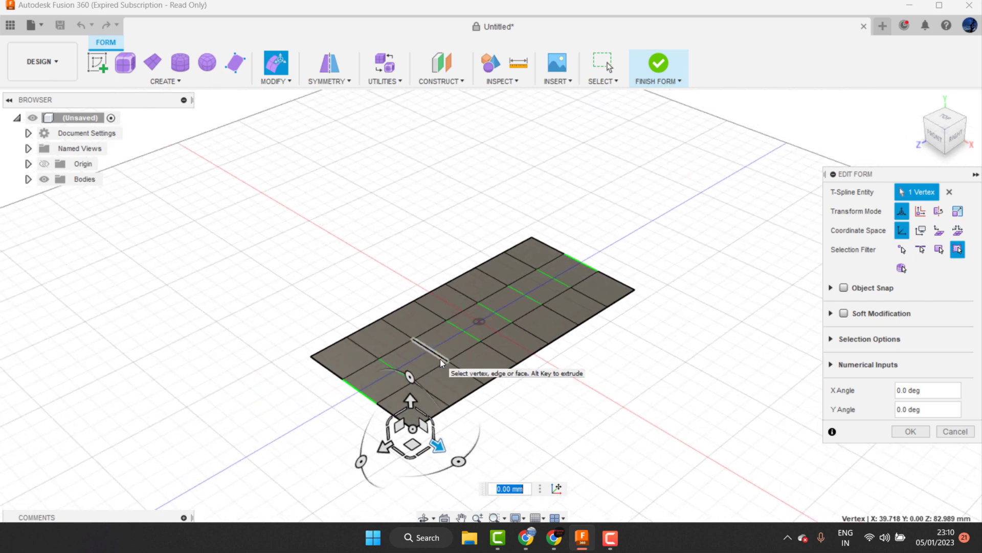
{"action": "scroll", "coordinate": [440, 358], "scroll_direction": "down", "scroll_amount": 1}
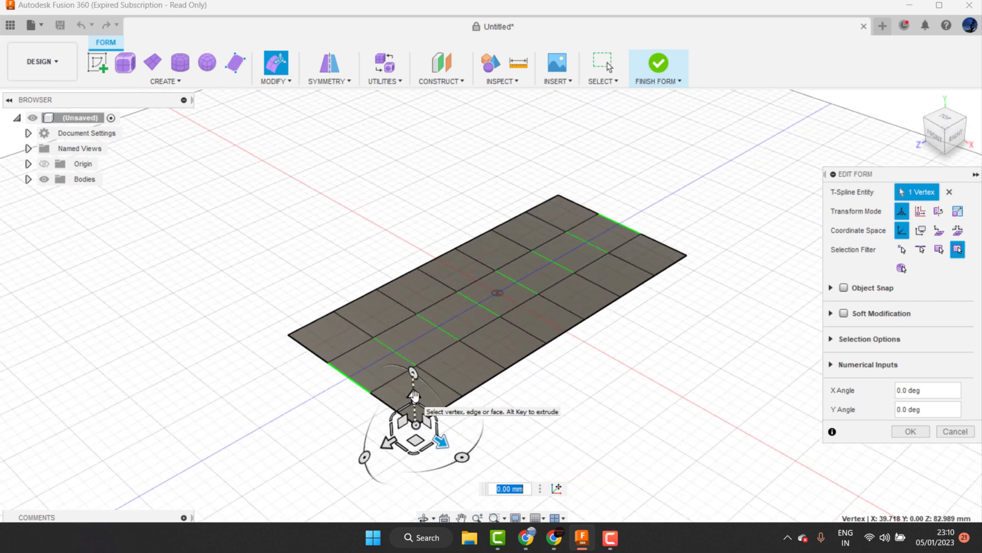
{"action": "mouse_move", "coordinate": [389, 442]}
{"action": "left_mouse_down"}
{"action": "mouse_move", "coordinate": [411, 436]}
{"action": "mouse_move", "coordinate": [400, 428]}
{"action": "left_mouse_up"}
{"action": "left_click", "coordinate": [520, 404]}
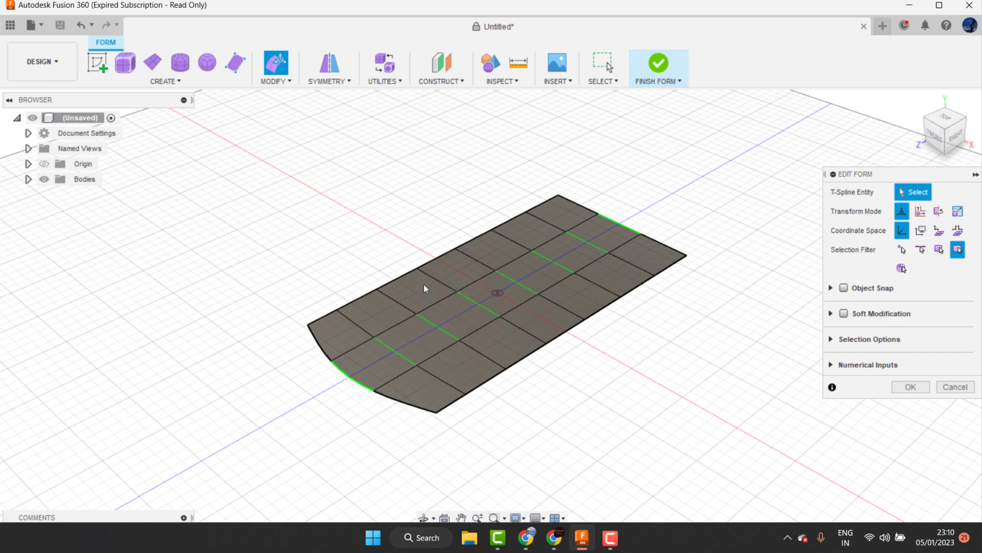
Delete a side face to cut the mirrored notches and shift the notch edge 5 mm.
{"action": "left_click", "coordinate": [462, 356]}
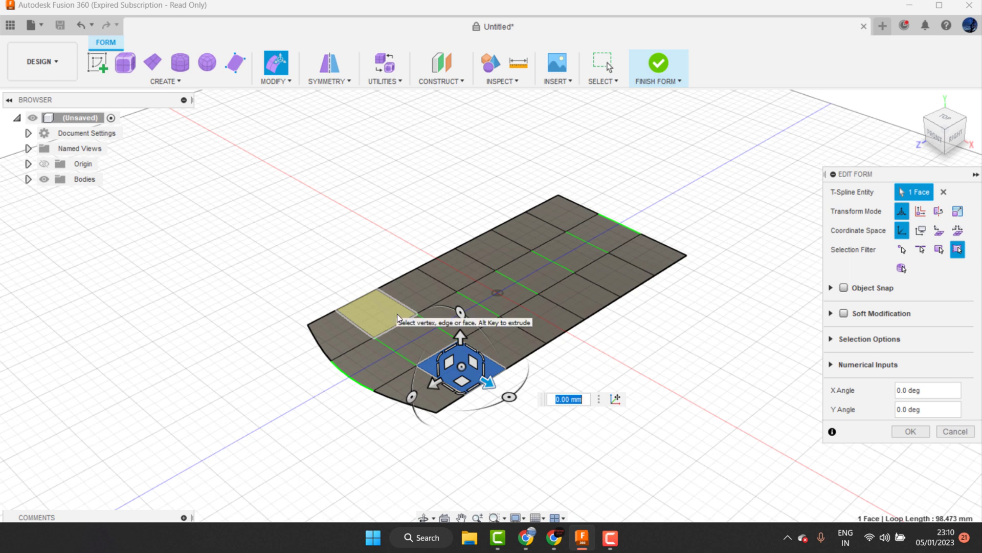
{"action": "right_click", "coordinate": [431, 362]}
{"action": "left_click", "coordinate": [383, 345]}
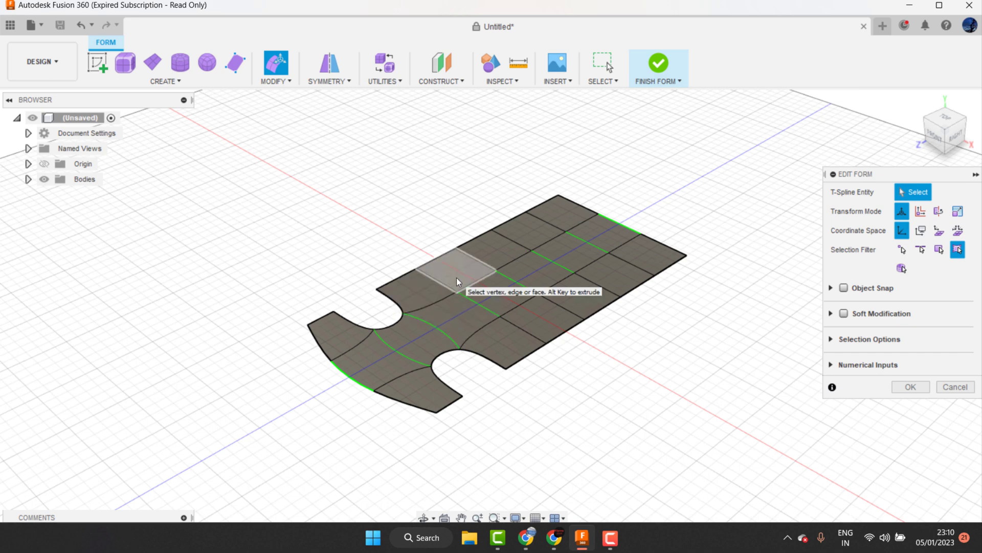
{"action": "left_click", "coordinate": [495, 365]}
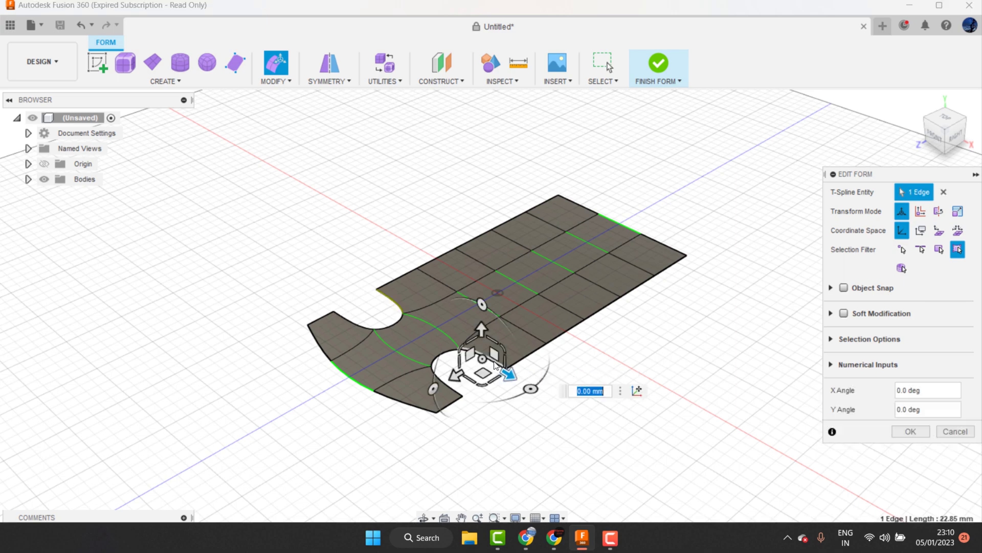
{"action": "left_click_drag", "start_coordinate": [453, 377], "coordinate": [467, 372]}
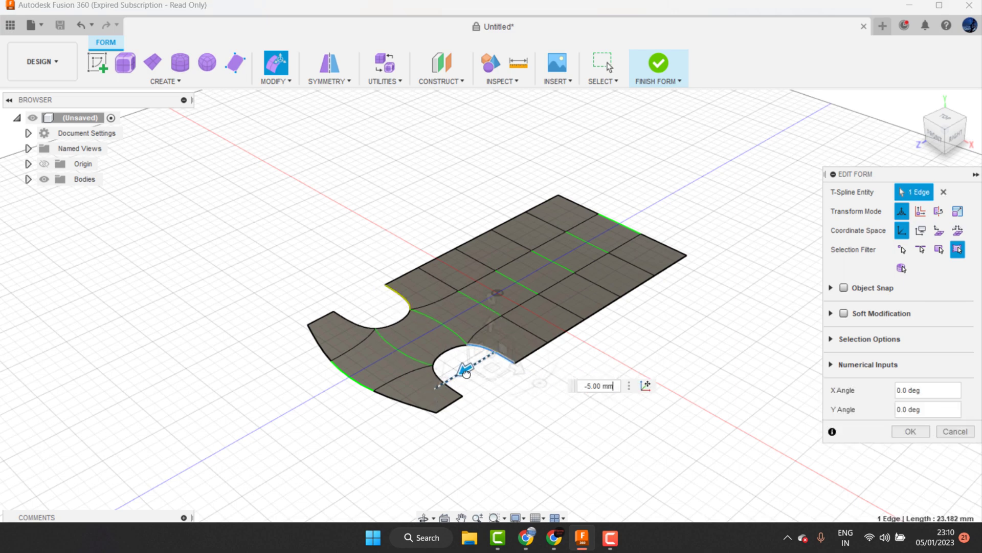
{"action": "left_click", "coordinate": [496, 410]}
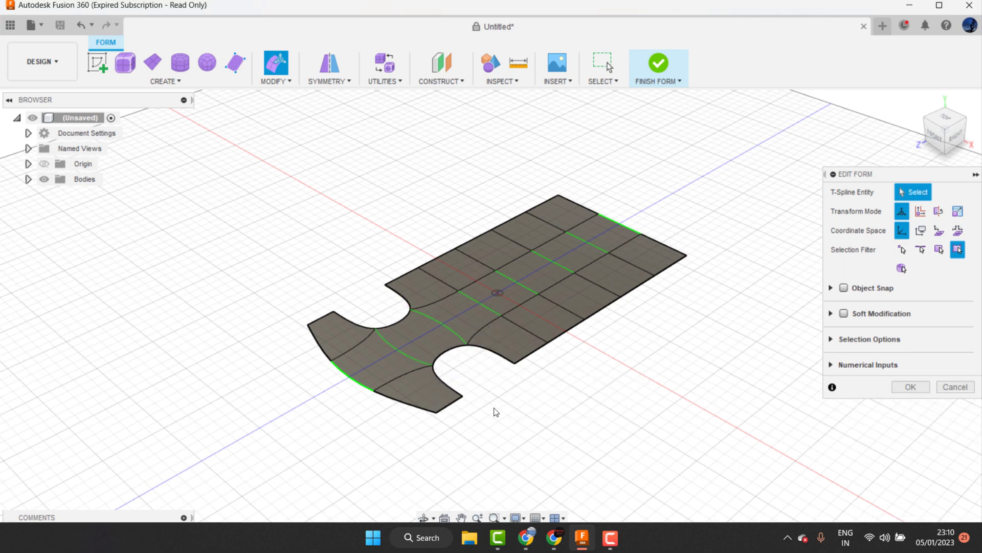
{"action": "left_click", "coordinate": [423, 517]}
{"action": "left_click_drag", "start_coordinate": [417, 362], "coordinate": [428, 364]}
{"action": "right_click", "coordinate": [490, 288]}
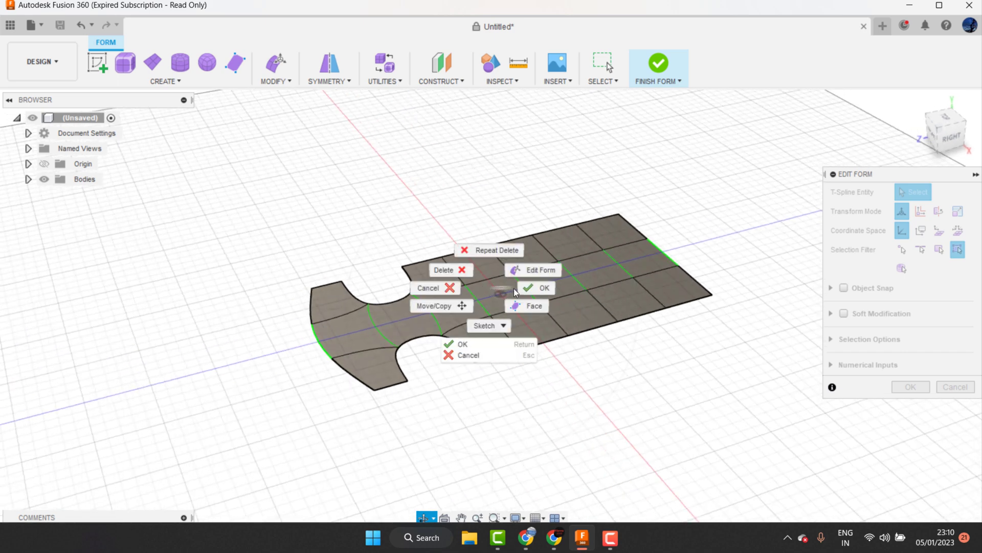
{"action": "right_click_drag", "start_coordinate": [546, 253], "coordinate": [582, 258]}
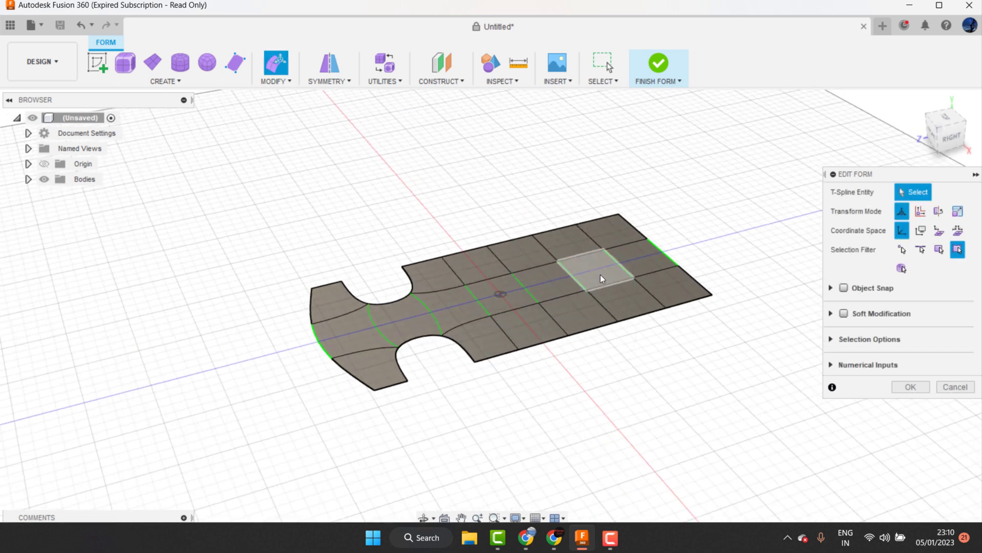
{"action": "left_click", "coordinate": [600, 275]}
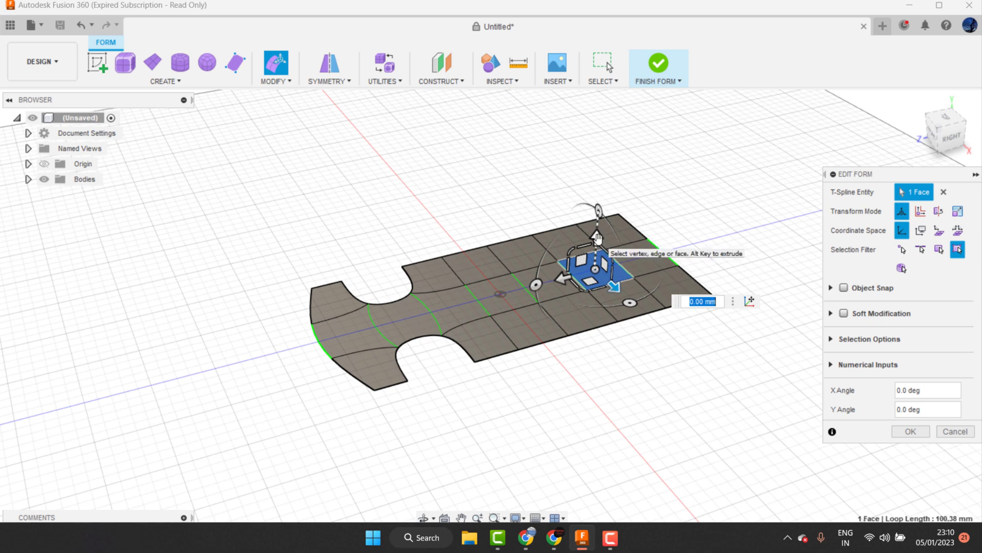
{"action": "left_click_drag", "start_coordinate": [597, 237], "coordinate": [602, 214]}
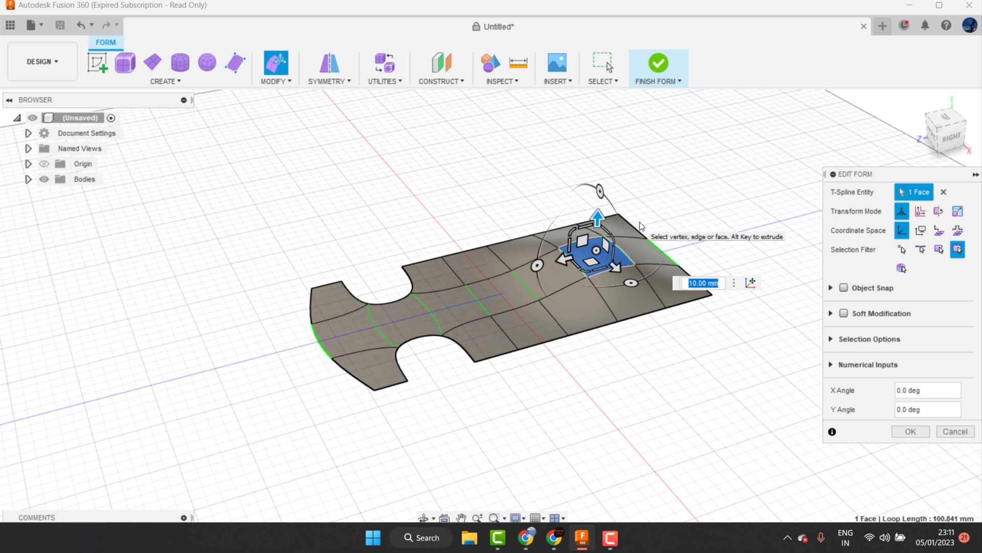
{"action": "key", "text": "ctrl+z"}
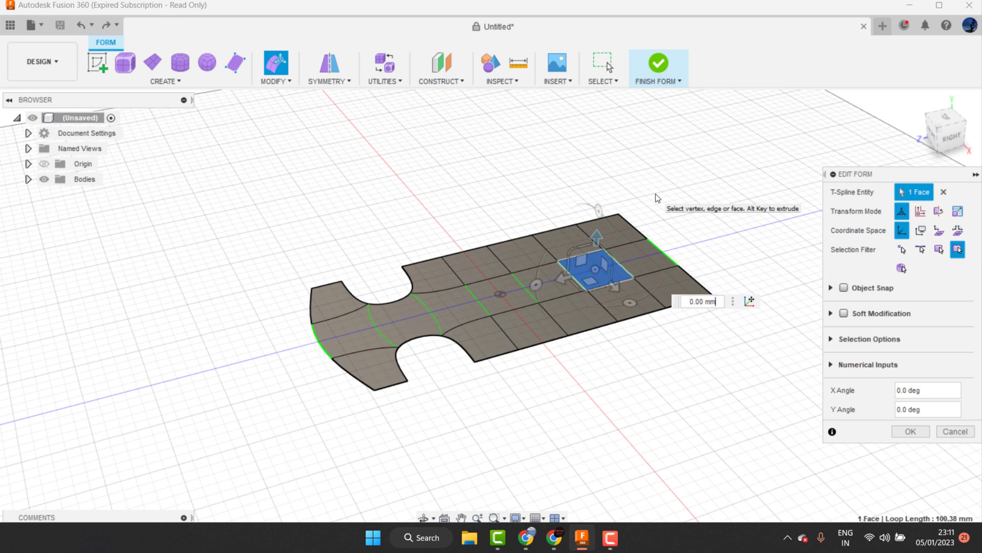
{"action": "left_click_drag", "start_coordinate": [596, 230], "coordinate": [597, 200]}
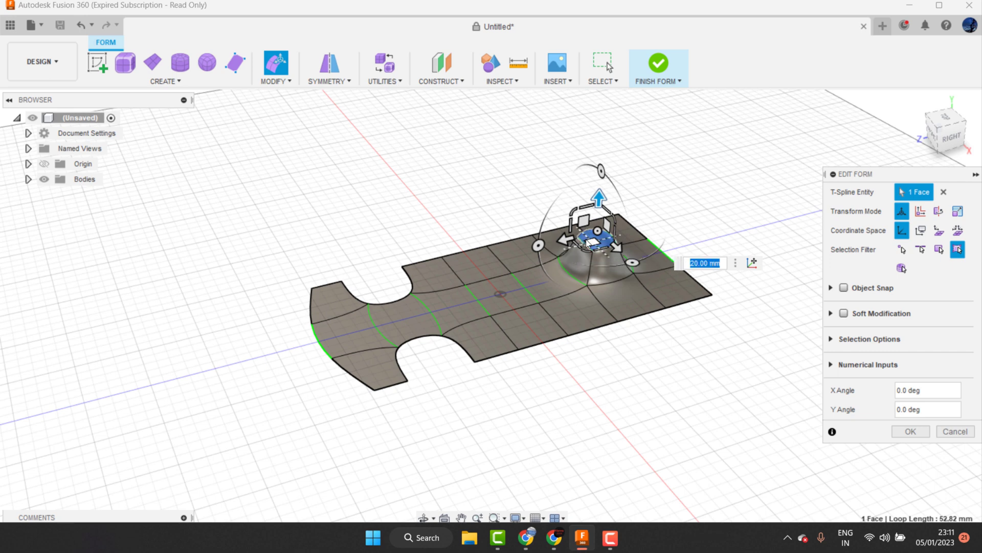
{"action": "key", "text": "ctrl+z"}
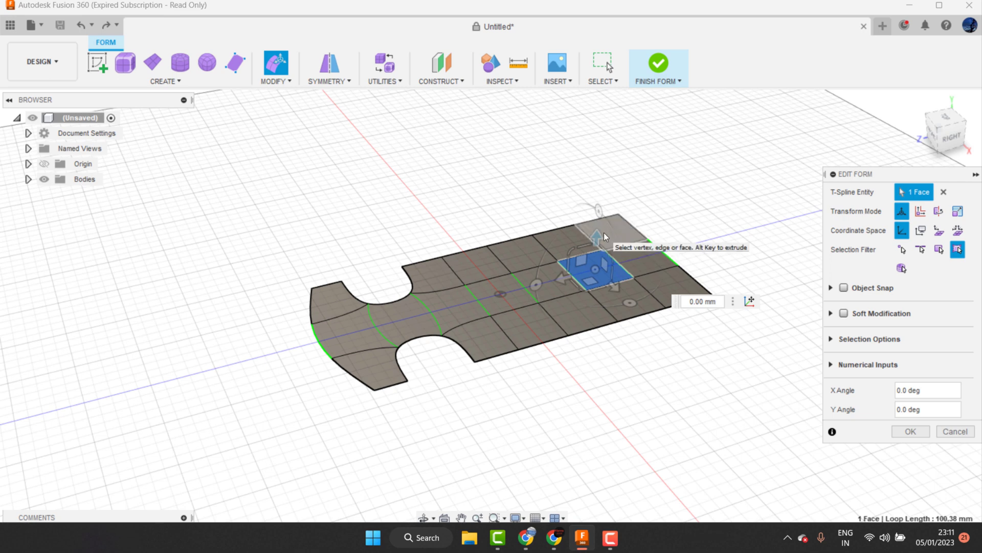
{"action": "left_click", "coordinate": [655, 203]}
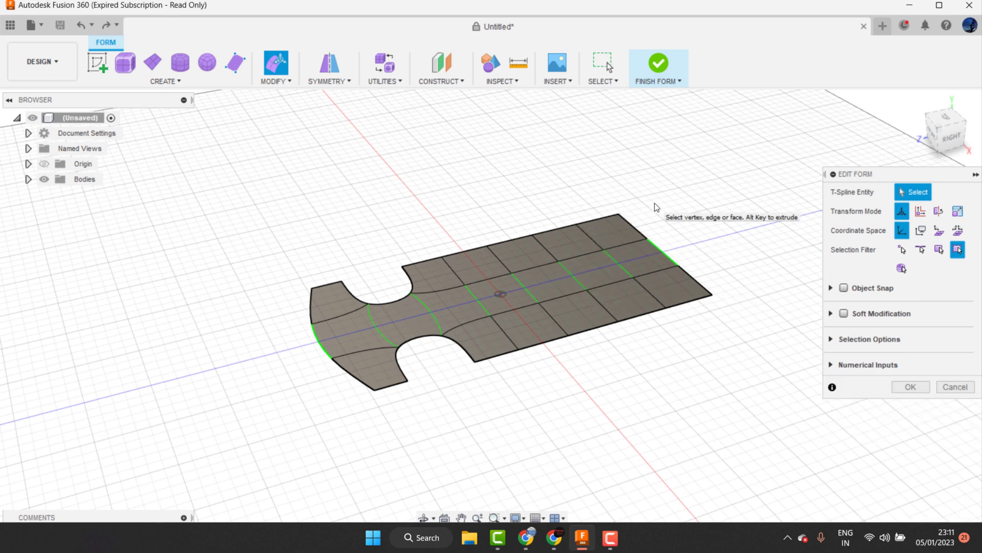
{"action": "left_click", "coordinate": [639, 233]}
{"action": "left_click", "coordinate": [694, 268]}
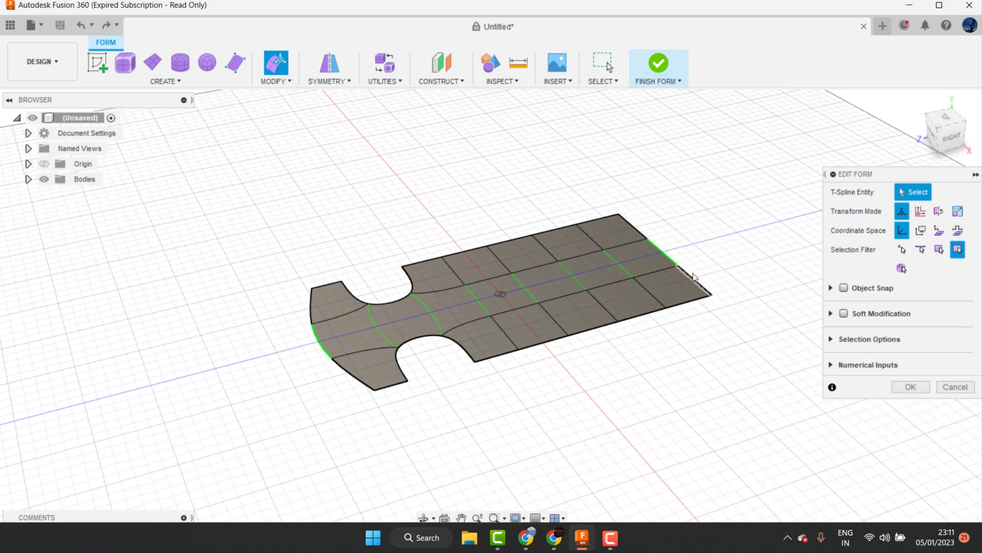
Extrude the plane's rear edge up into a 25 mm vertical wall.
{"action": "left_click", "coordinate": [694, 279]}
{"action": "mouse_move", "coordinate": [701, 240]}
{"action": "left_mouse_down"}
{"action": "mouse_move", "coordinate": [696, 176]}
{"action": "mouse_move", "coordinate": [664, 216]}
{"action": "mouse_move", "coordinate": [696, 176]}
{"action": "left_mouse_up"}
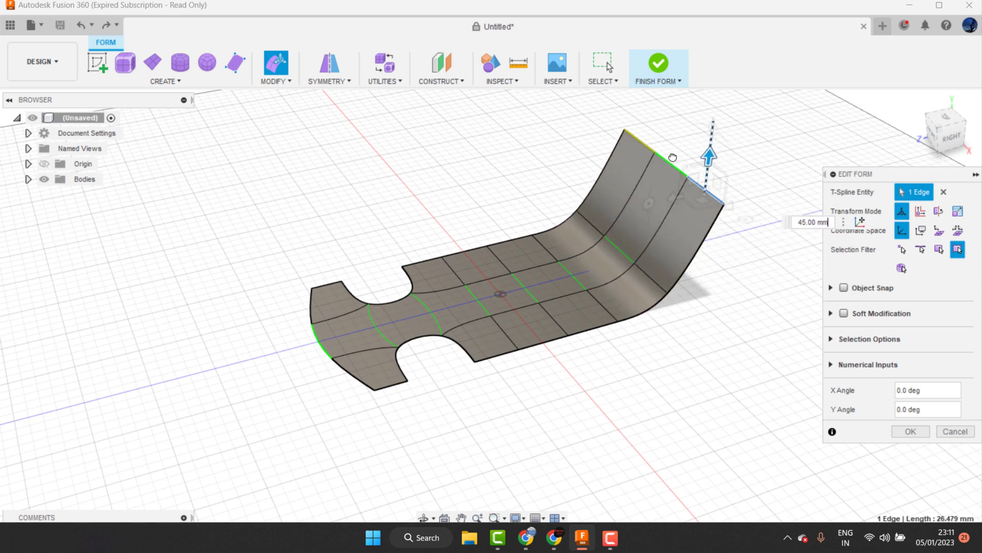
{"action": "key", "text": "ctrl+z"}
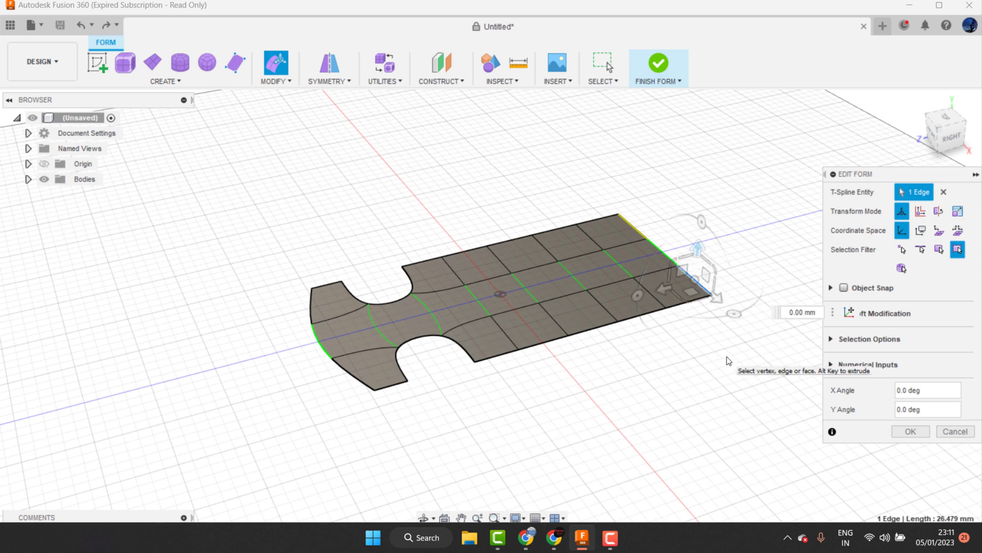
{"action": "left_click_drag", "start_coordinate": [701, 247], "coordinate": [701, 154]}
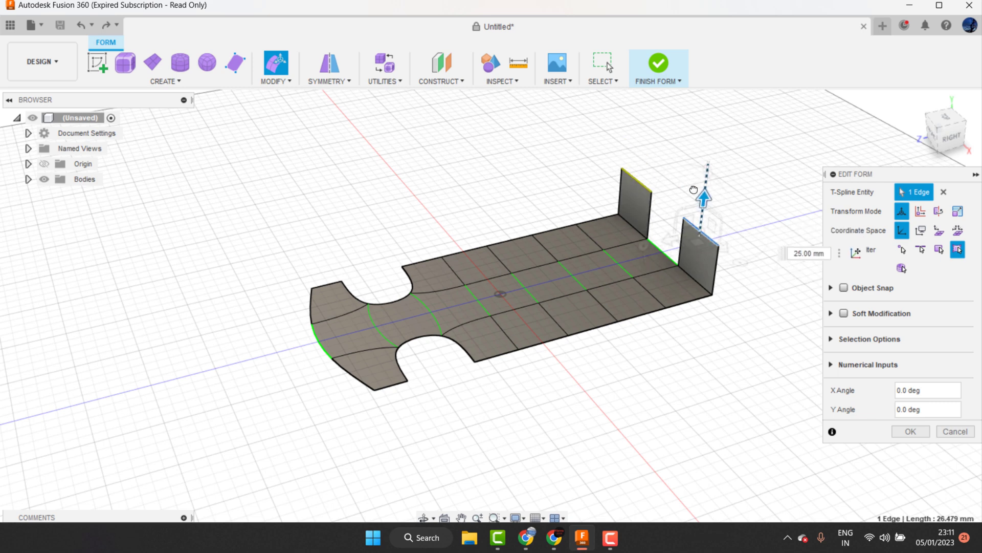
{"action": "left_click_drag", "start_coordinate": [701, 154], "coordinate": [699, 197]}
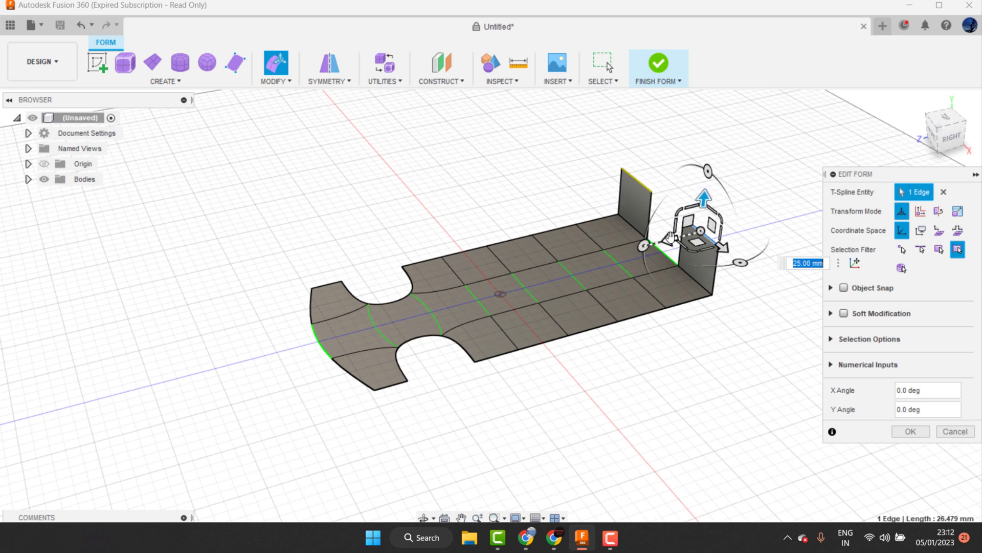
Extend the wall top outward and fold it down into the hooked rear wings.
{"action": "left_click_drag", "start_coordinate": [678, 237], "coordinate": [726, 226]}
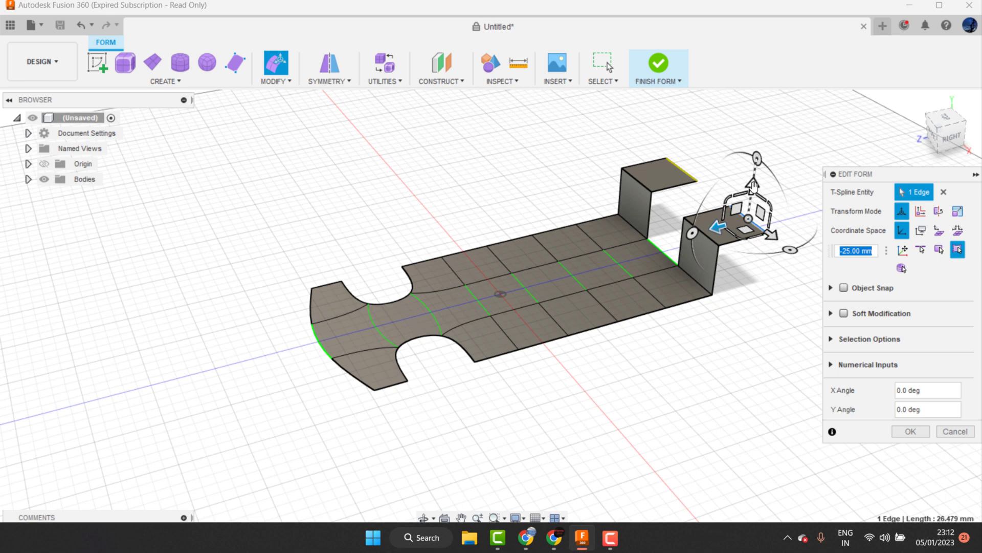
{"action": "mouse_move", "coordinate": [752, 185]}
{"action": "left_mouse_down"}
{"action": "mouse_move", "coordinate": [767, 287]}
{"action": "mouse_move", "coordinate": [792, 314]}
{"action": "left_mouse_up"}
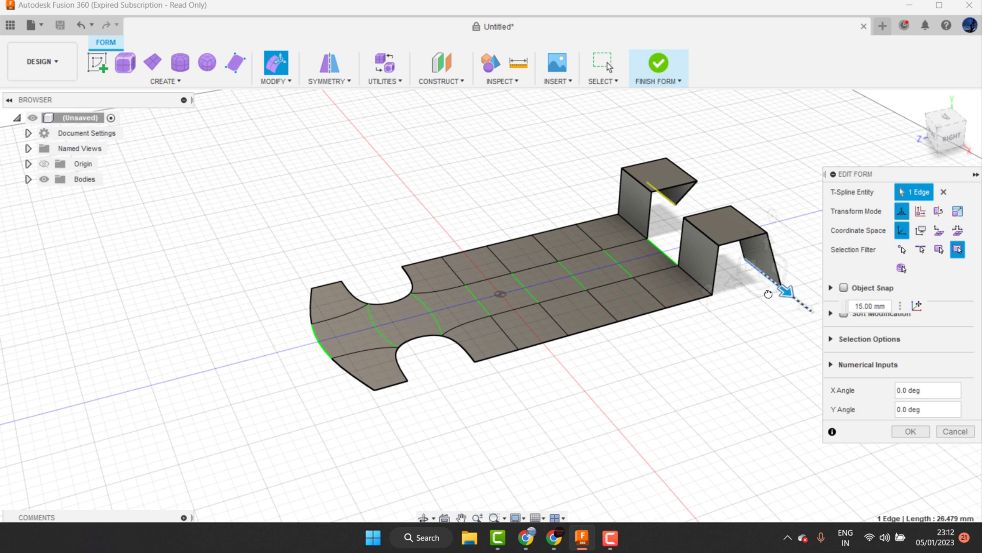
{"action": "left_click_drag", "start_coordinate": [792, 314], "coordinate": [766, 297]}
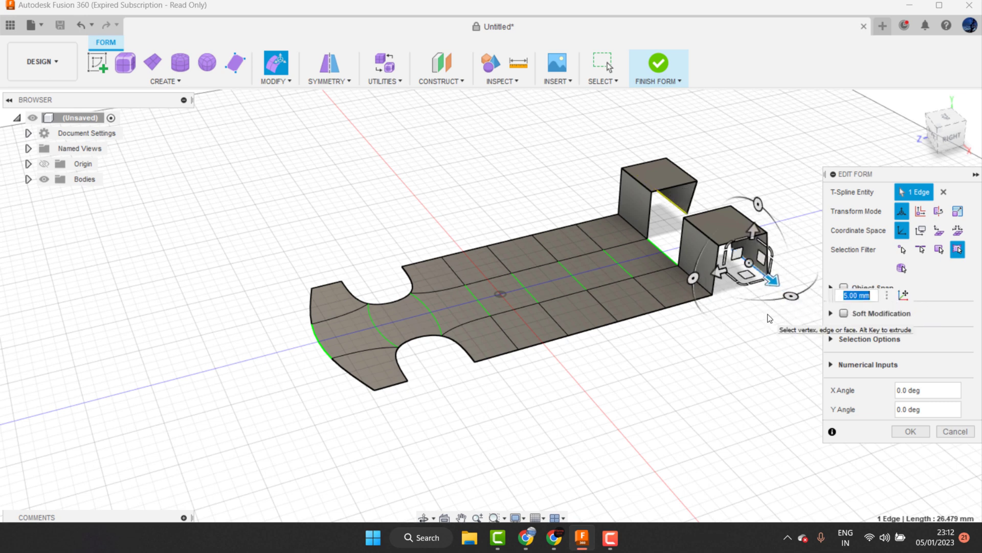
{"action": "key", "text": "ctrl+z"}
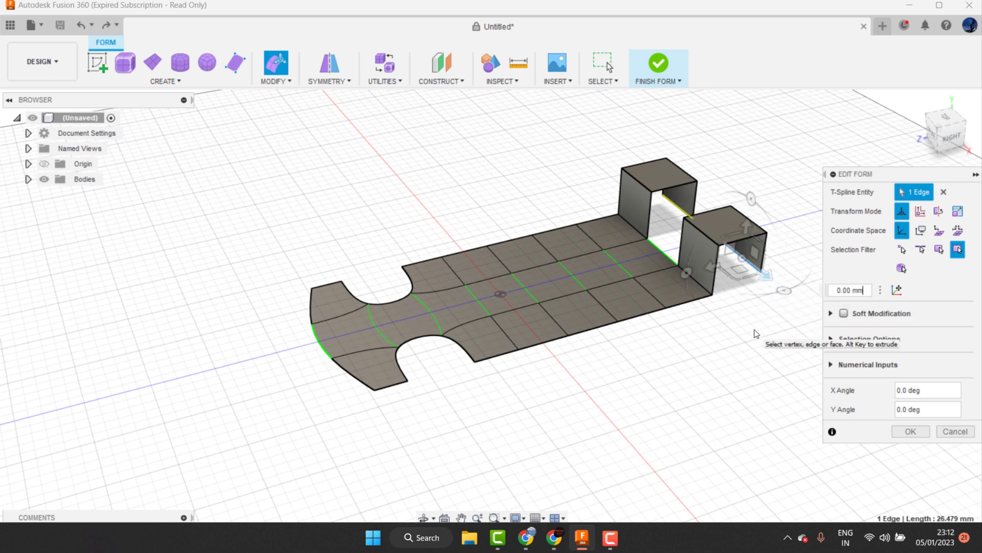
{"action": "left_click", "coordinate": [749, 331]}
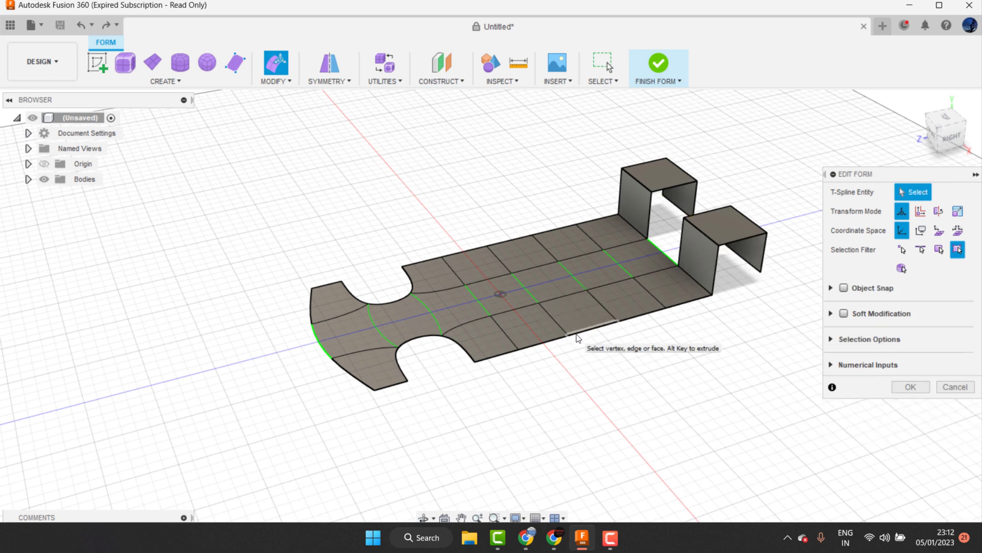
{"action": "left_click", "coordinate": [547, 278]}
{"action": "key", "text": "Escape"}
Scale up the centre face and raise it into a 30 mm dome.
{"action": "left_click", "coordinate": [556, 275]}
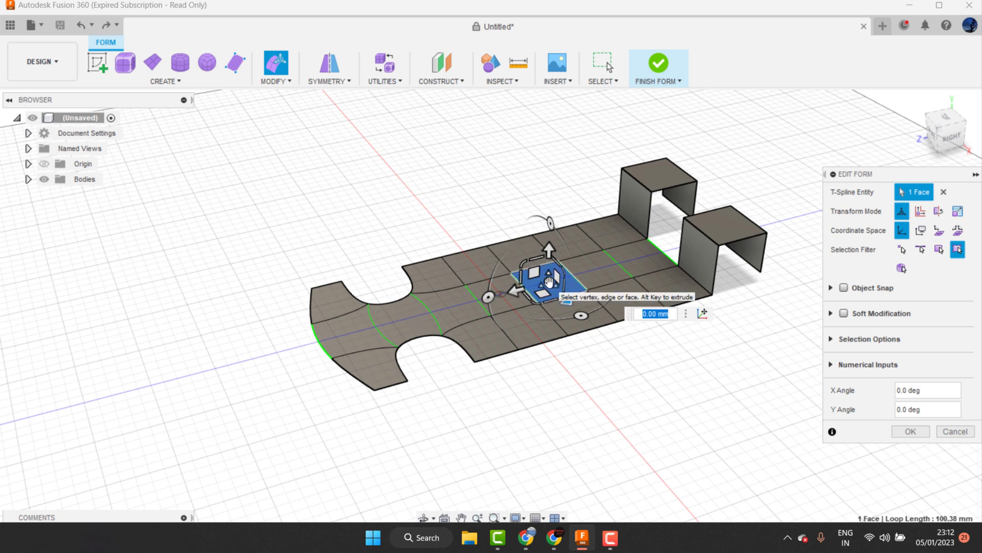
{"action": "mouse_move", "coordinate": [549, 280]}
{"action": "left_mouse_down"}
{"action": "mouse_move", "coordinate": [576, 365]}
{"action": "mouse_move", "coordinate": [545, 327]}
{"action": "mouse_move", "coordinate": [563, 357]}
{"action": "left_mouse_up"}
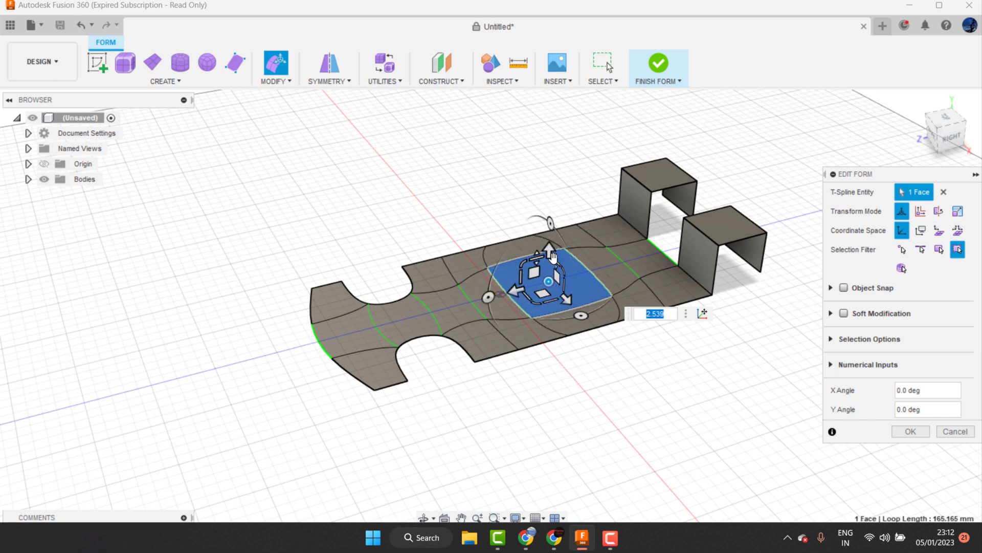
{"action": "left_click_drag", "start_coordinate": [556, 250], "coordinate": [552, 180]}
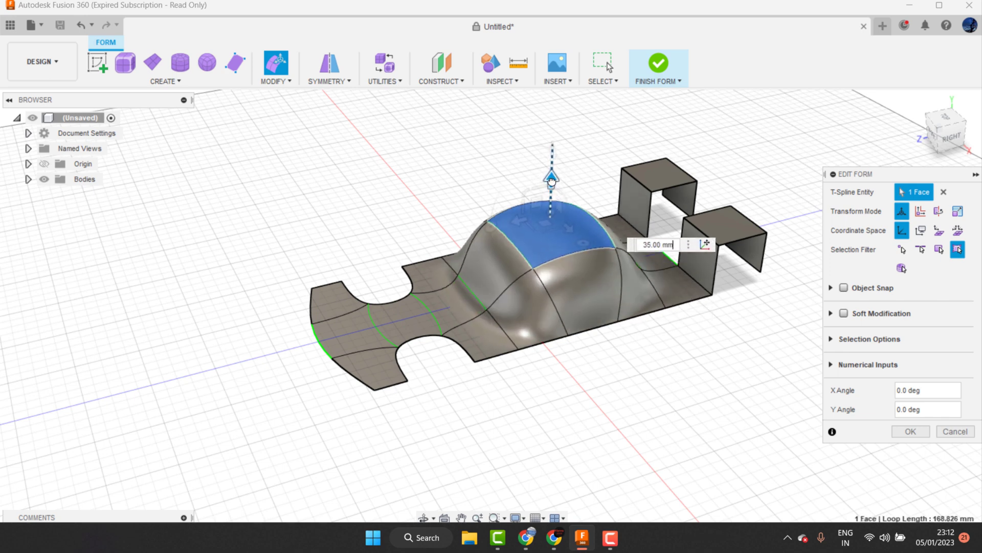
{"action": "key", "text": "ctrl+z"}
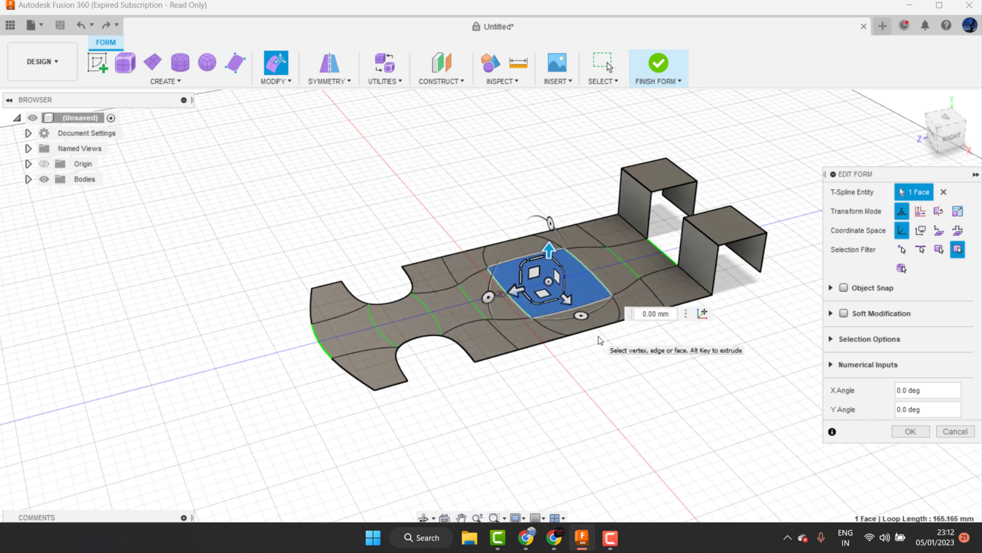
{"action": "key", "text": "Tab"}
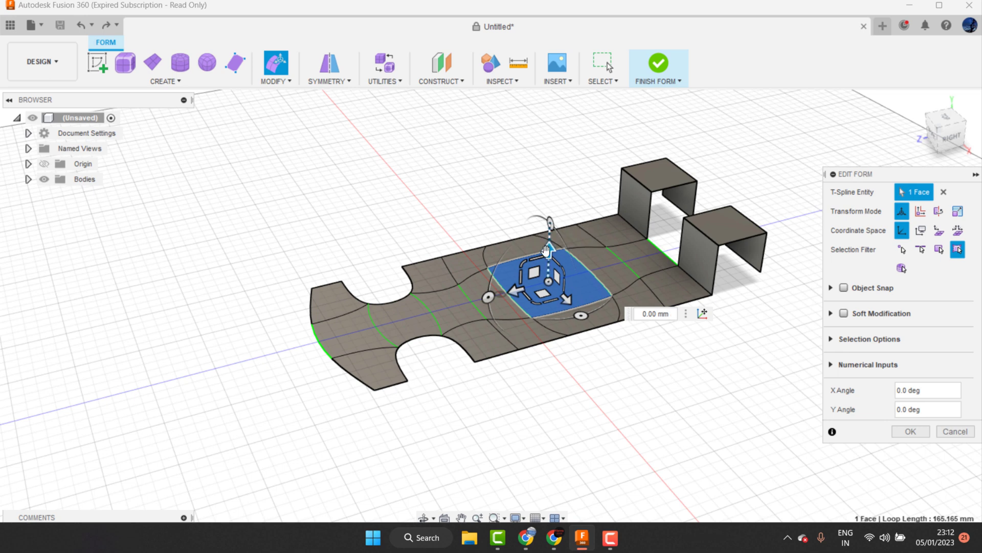
{"action": "left_click_drag", "start_coordinate": [547, 251], "coordinate": [553, 188]}
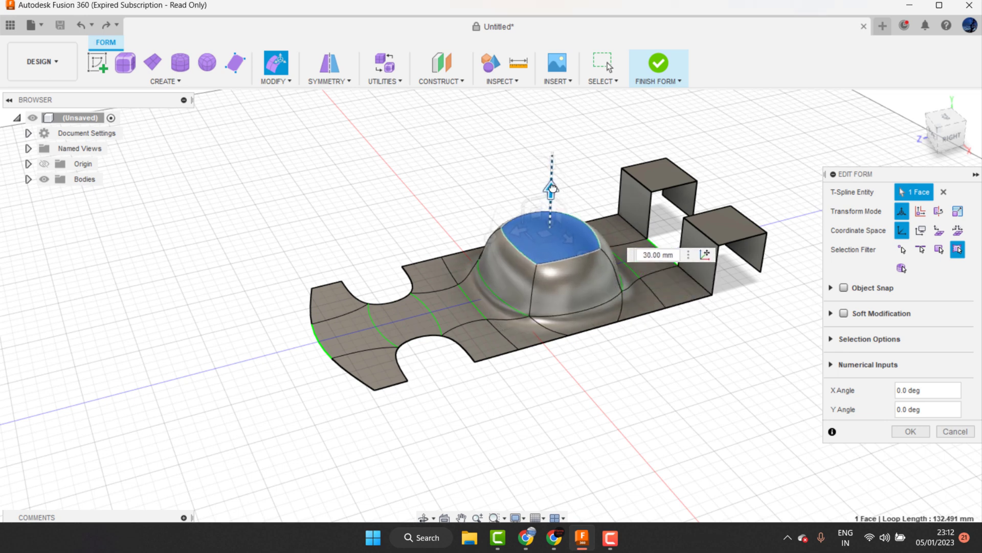
{"action": "left_click", "coordinate": [657, 366]}
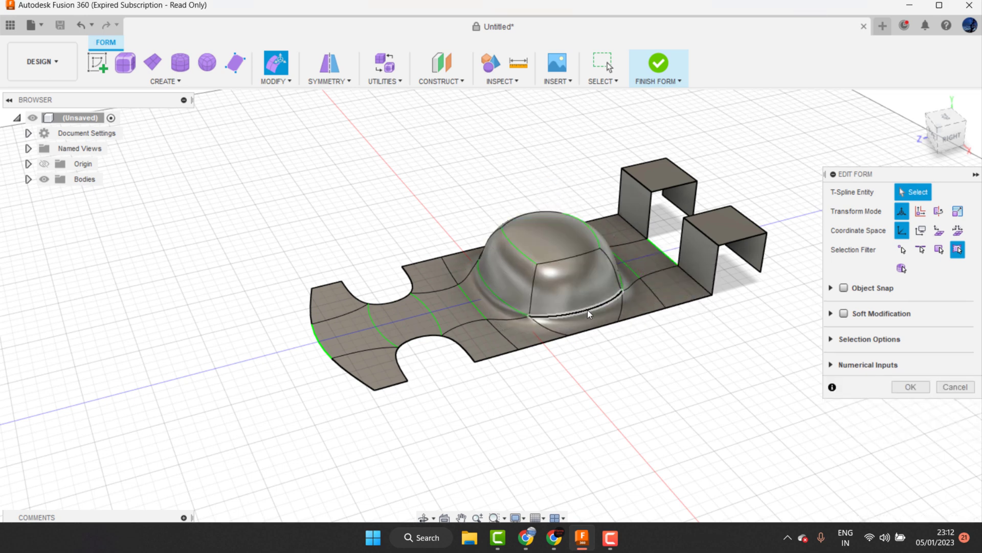
Push a dome base edge in 5 mm and shift a front dome edge 20 mm sideways.
{"action": "left_click", "coordinate": [588, 313]}
{"action": "left_click_drag", "start_coordinate": [596, 320], "coordinate": [589, 314]}
{"action": "left_click", "coordinate": [505, 313]}
{"action": "left_click", "coordinate": [496, 294]}
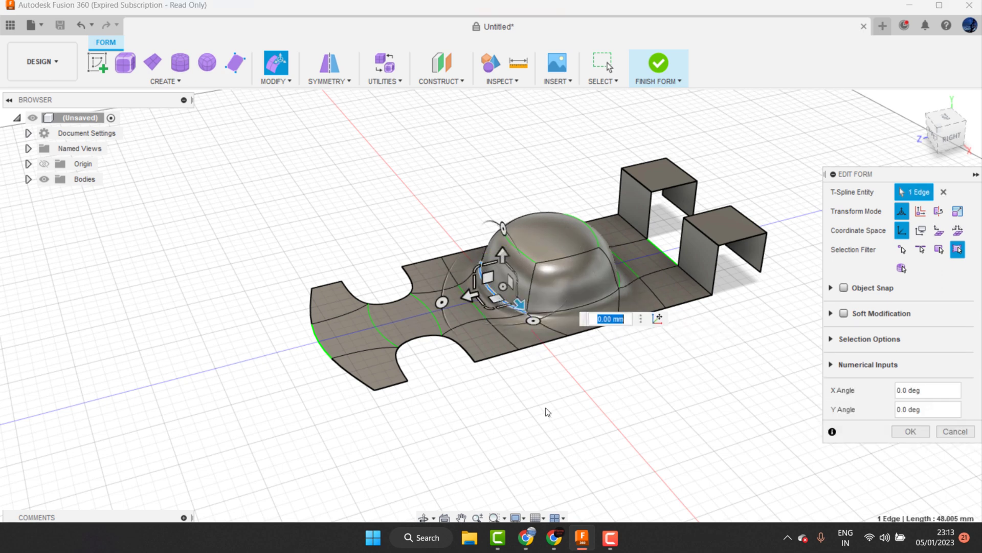
{"action": "left_click", "coordinate": [548, 412]}
{"action": "left_click", "coordinate": [479, 309]}
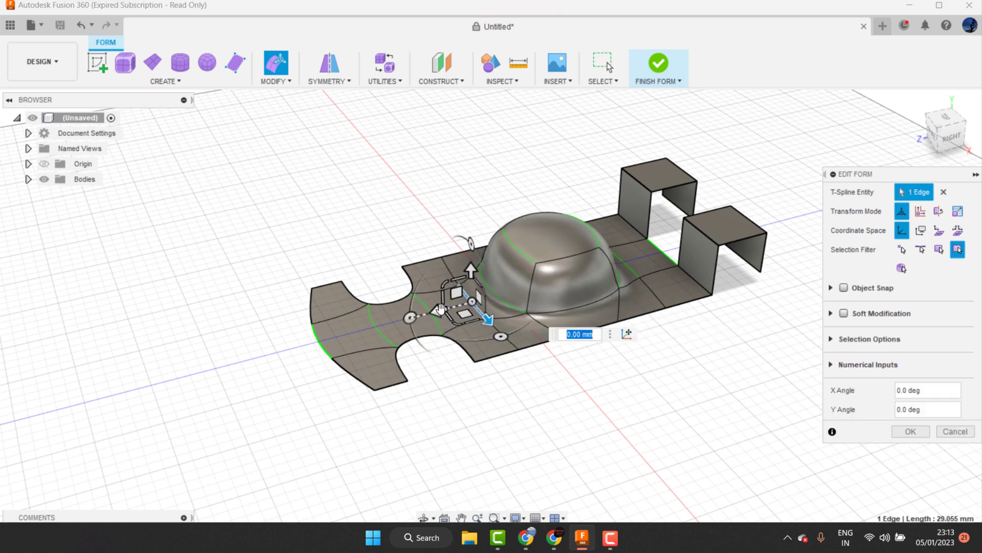
{"action": "left_click_drag", "start_coordinate": [422, 316], "coordinate": [399, 323]}
{"action": "left_click", "coordinate": [600, 428]}
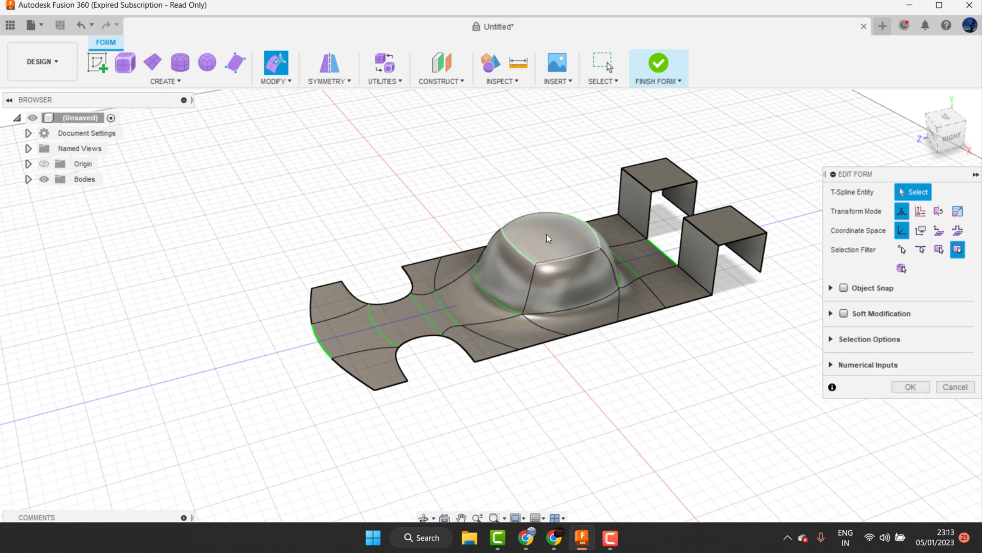
Lower the dome's top face slightly.
{"action": "left_click", "coordinate": [546, 235]}
{"action": "left_click_drag", "start_coordinate": [550, 204], "coordinate": [558, 212]}
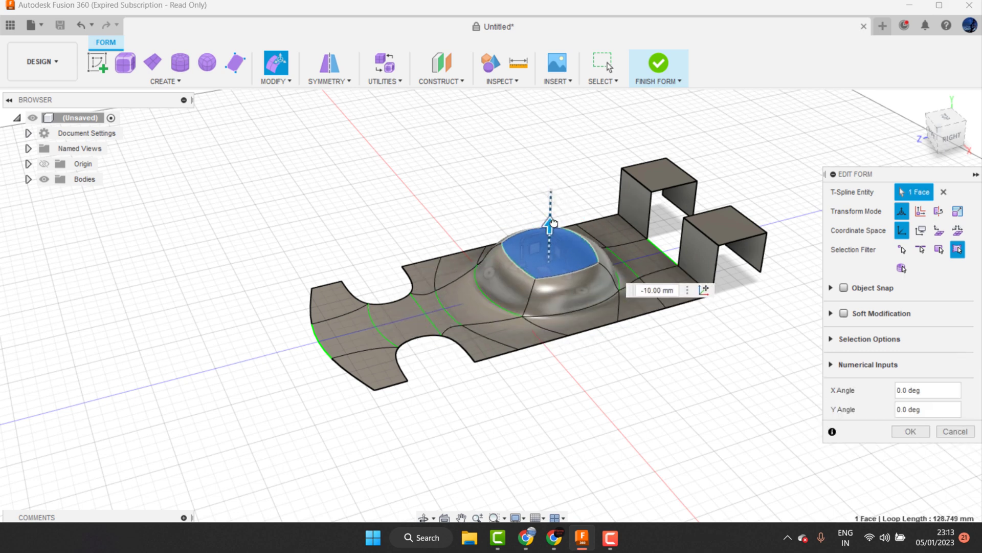
{"action": "key", "text": "Escape"}
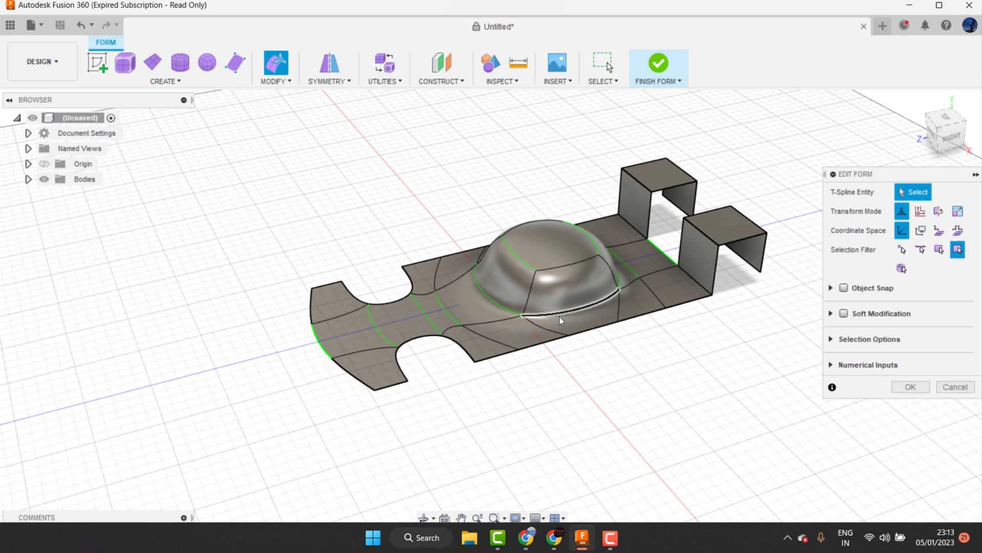
{"action": "scroll", "coordinate": [560, 316], "scroll_direction": "down", "scroll_amount": 1}
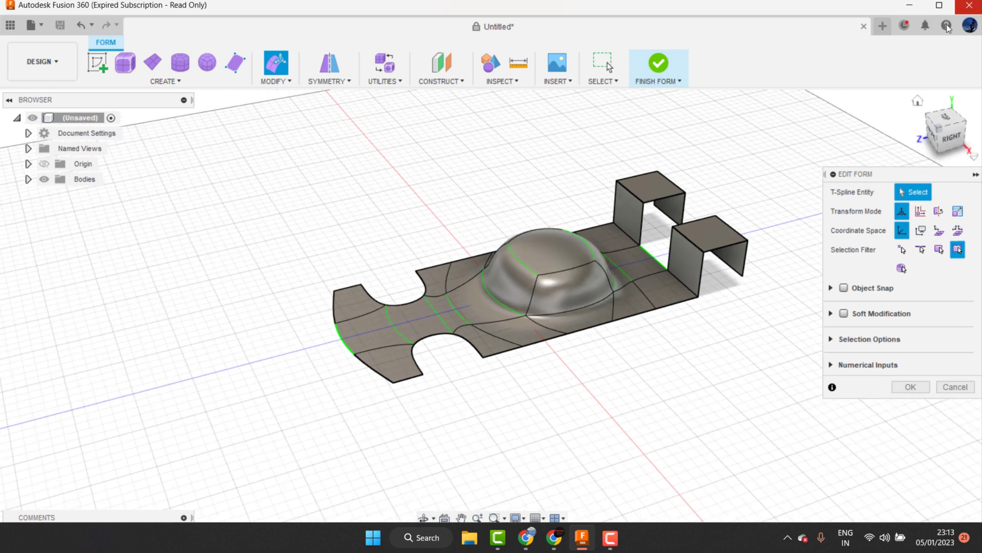
Maximise the window, zoom out, and box-select then clear the whole body.
{"action": "left_click", "coordinate": [934, 9]}
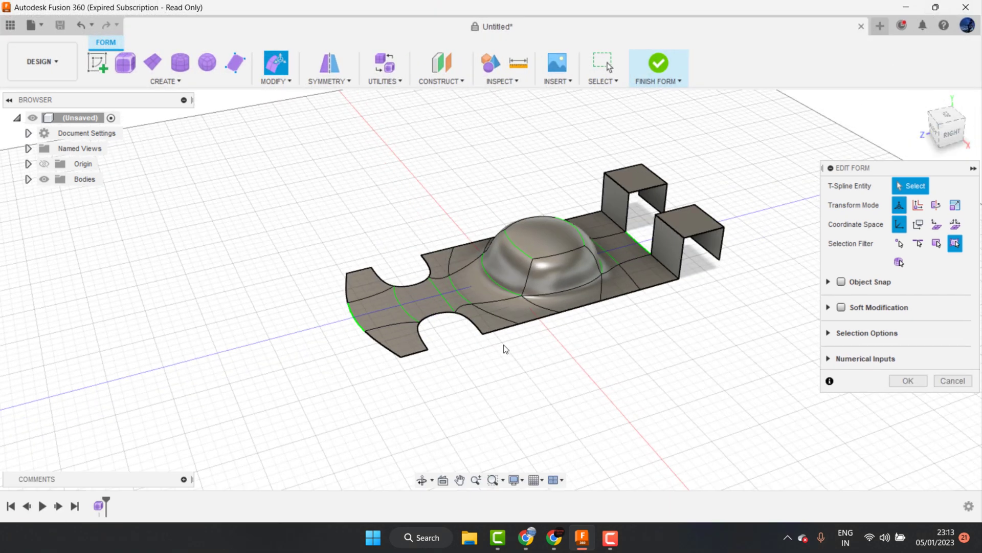
{"action": "scroll", "coordinate": [532, 295], "scroll_direction": "up", "scroll_amount": 2}
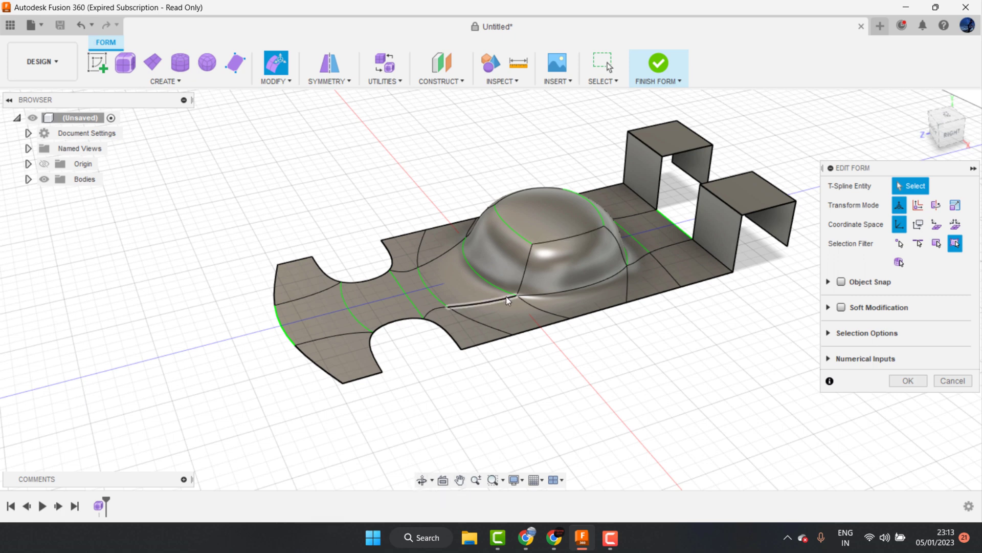
{"action": "scroll", "coordinate": [506, 296], "scroll_direction": "down", "scroll_amount": 1}
{"action": "scroll", "coordinate": [485, 262], "scroll_direction": "down", "scroll_amount": 1}
{"action": "scroll", "coordinate": [498, 260], "scroll_direction": "down", "scroll_amount": 1}
{"action": "scroll", "coordinate": [388, 227], "scroll_direction": "down", "scroll_amount": 2}
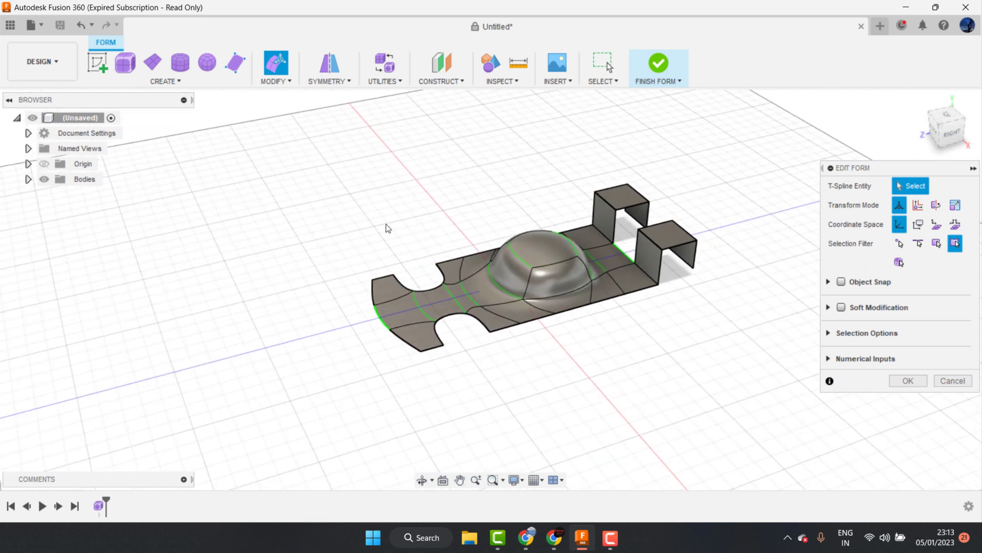
{"action": "left_click_drag", "start_coordinate": [351, 166], "coordinate": [745, 425]}
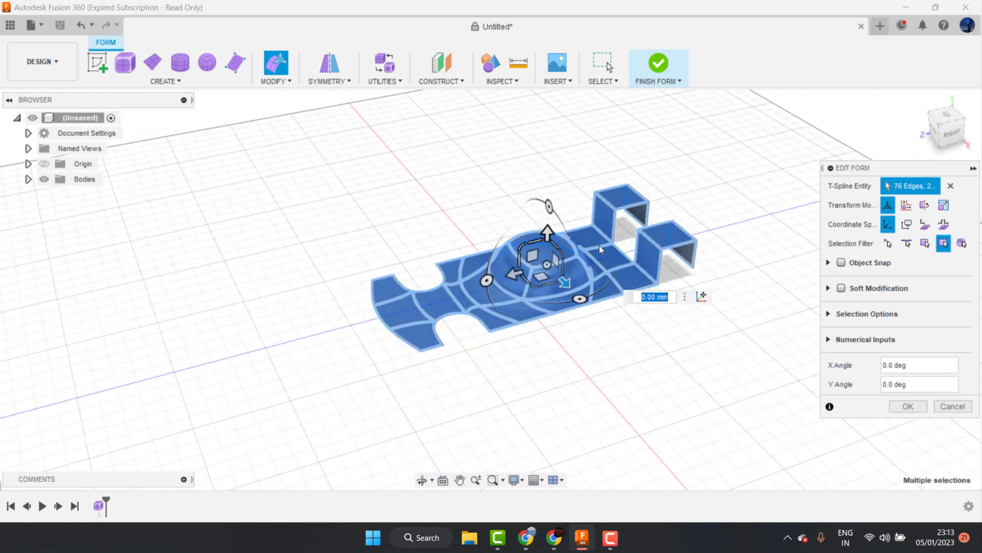
{"action": "left_click", "coordinate": [641, 396]}
Pick and deselect the left-end face, then cancel Edit Form without changes.
{"action": "scroll", "coordinate": [531, 292], "scroll_direction": "up", "scroll_amount": 1}
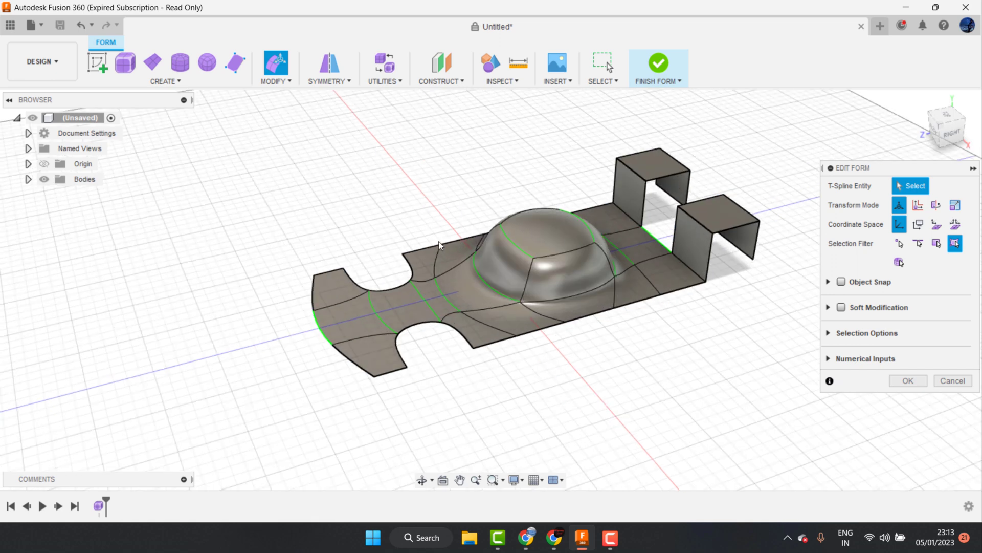
{"action": "scroll", "coordinate": [456, 299], "scroll_direction": "up", "scroll_amount": 1}
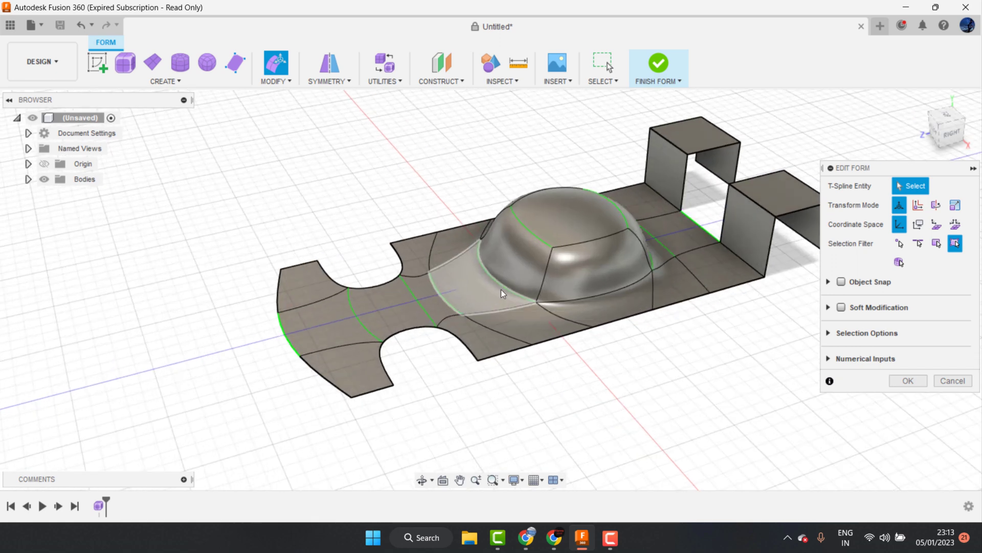
{"action": "left_click", "coordinate": [324, 313]}
{"action": "left_click", "coordinate": [330, 320]}
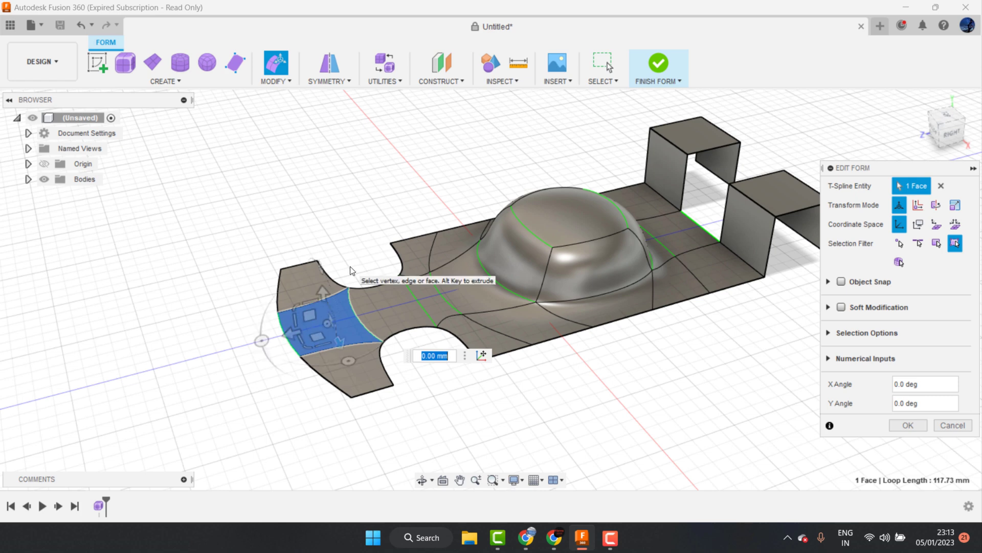
{"action": "left_click", "coordinate": [519, 367]}
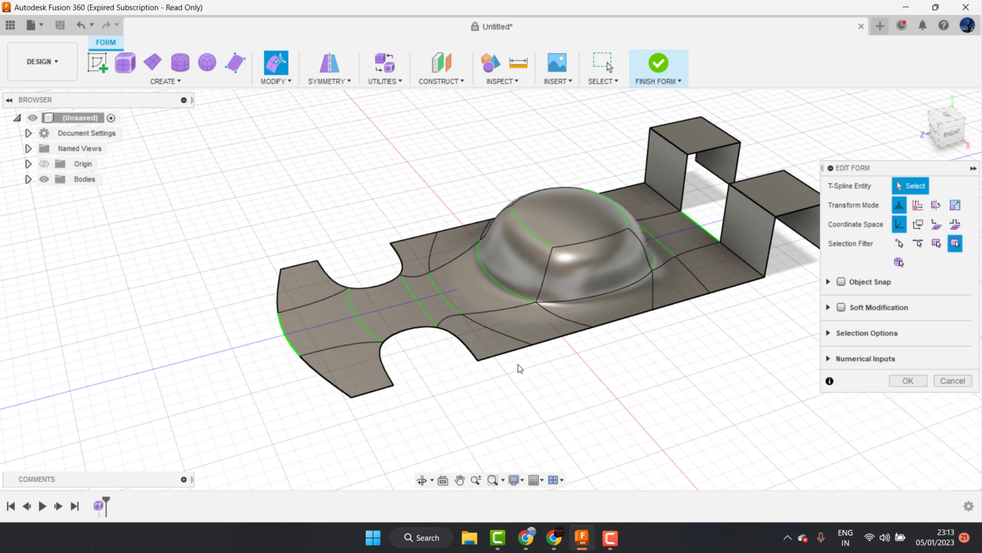
{"action": "left_click", "coordinate": [952, 380]}
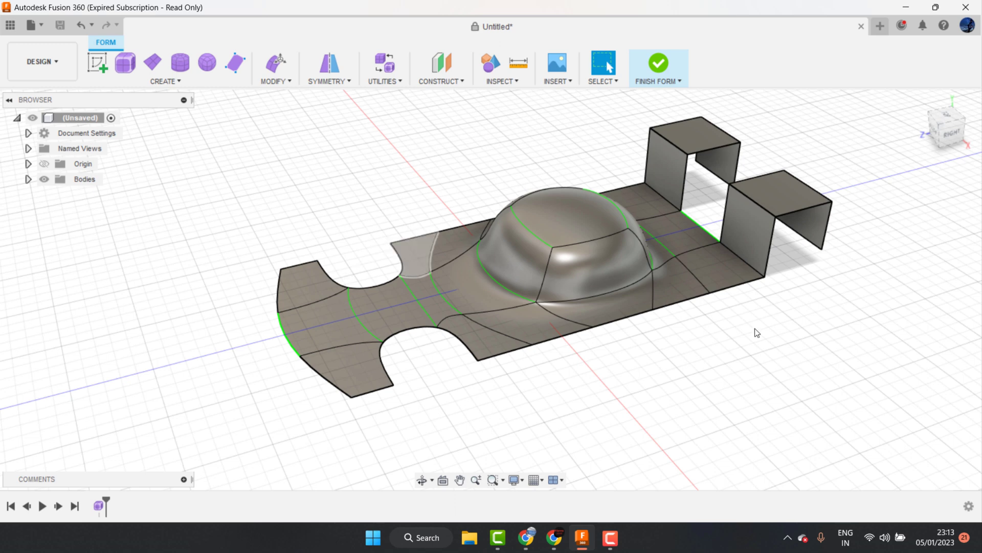
Raise the left-end face and push it 5 mm outward with Move/Copy (M).
{"action": "left_click", "coordinate": [333, 309]}
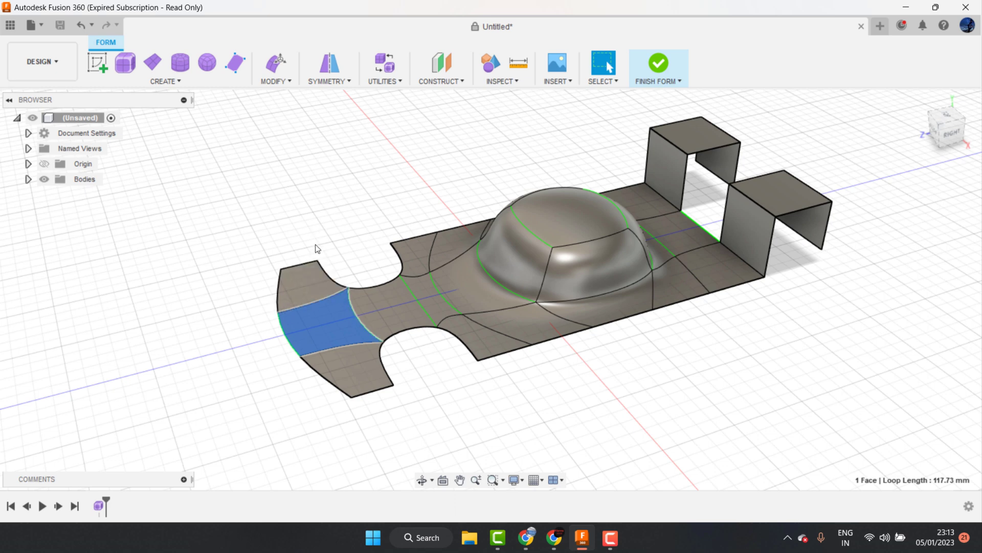
{"action": "key", "text": "m"}
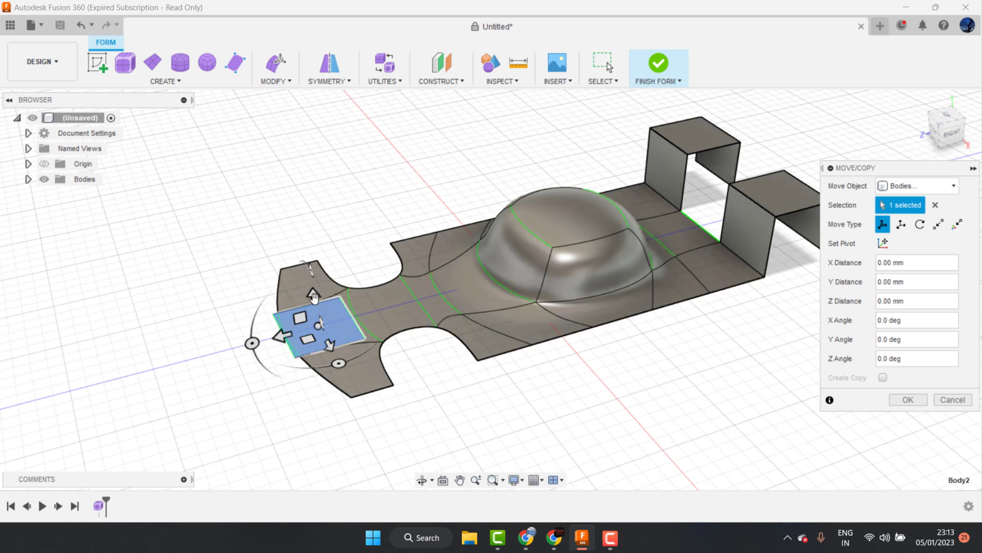
{"action": "mouse_move", "coordinate": [313, 295]}
{"action": "left_mouse_down"}
{"action": "mouse_move", "coordinate": [309, 250]}
{"action": "mouse_move", "coordinate": [310, 268]}
{"action": "left_mouse_up"}
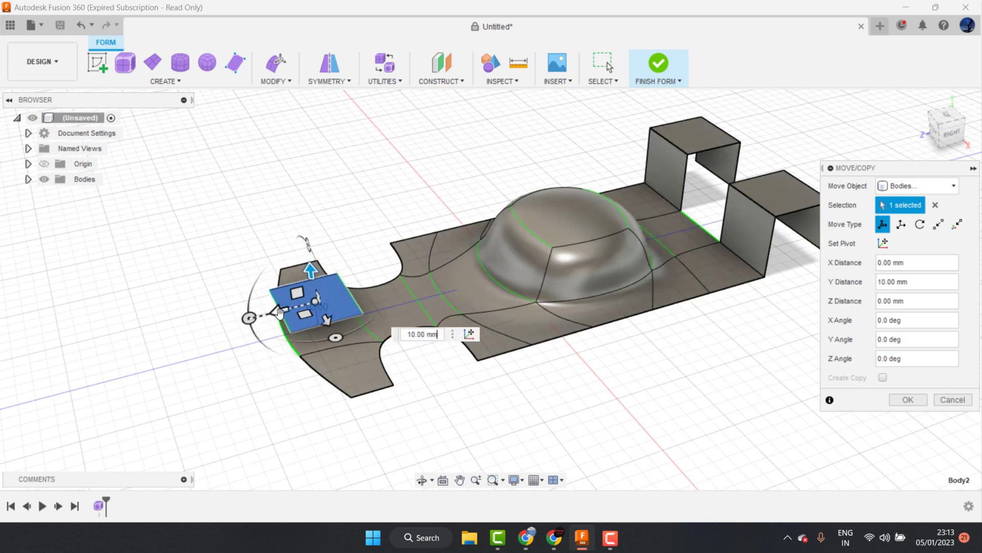
{"action": "left_click_drag", "start_coordinate": [278, 312], "coordinate": [271, 336]}
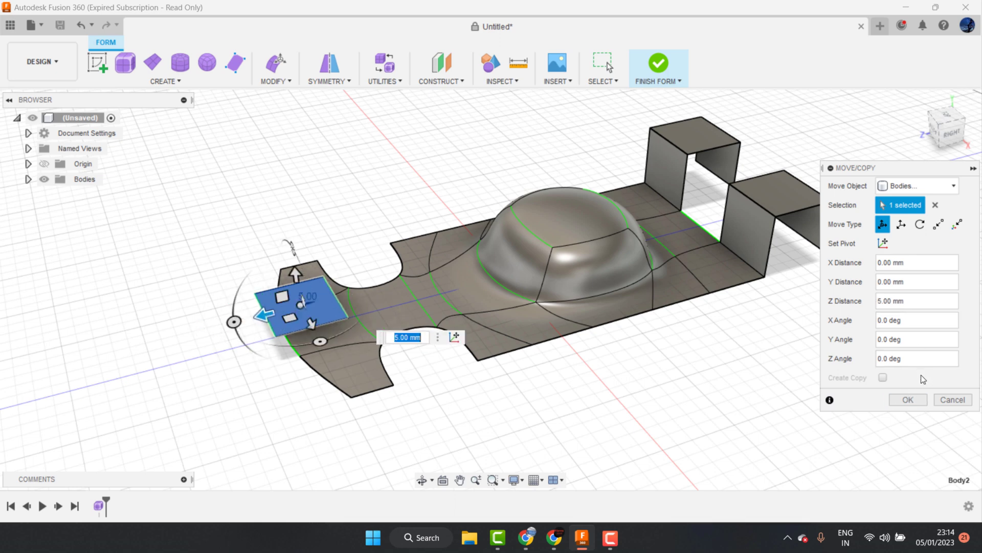
{"action": "left_click", "coordinate": [910, 399]}
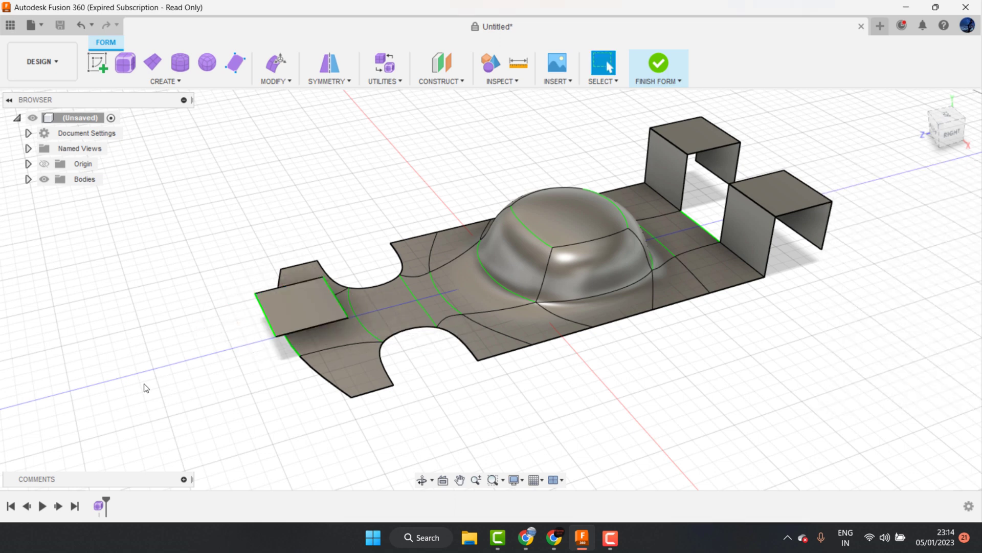
Raise the left end edge 5 mm, extrude a 15 mm strip, and lift its end face 15 mm.
{"action": "left_click", "coordinate": [271, 68]}
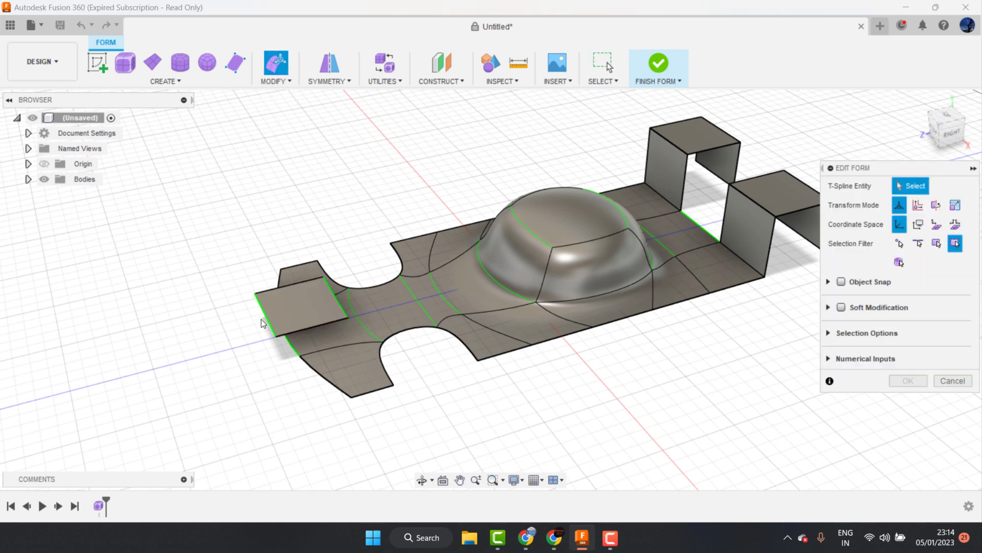
{"action": "left_click", "coordinate": [260, 306]}
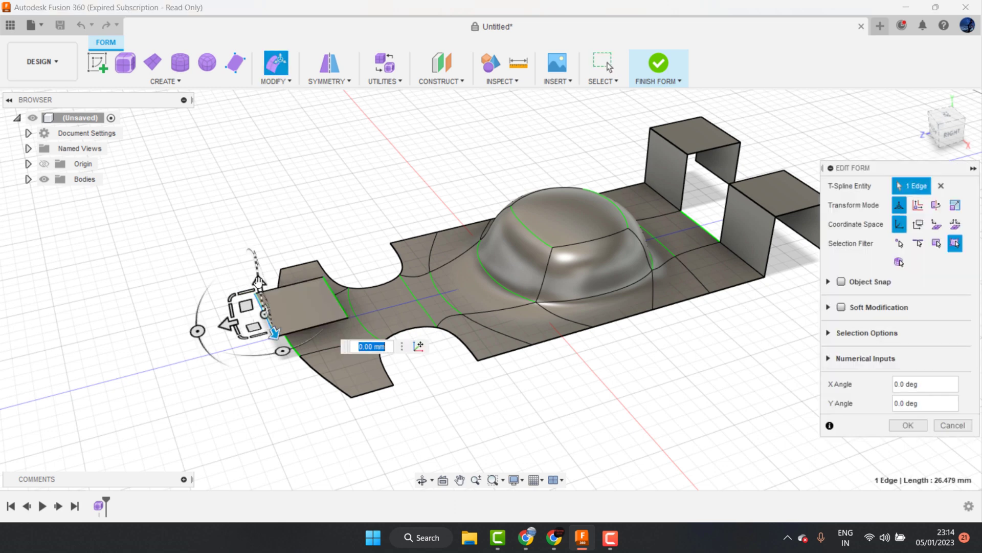
{"action": "left_click_drag", "start_coordinate": [259, 280], "coordinate": [263, 273]}
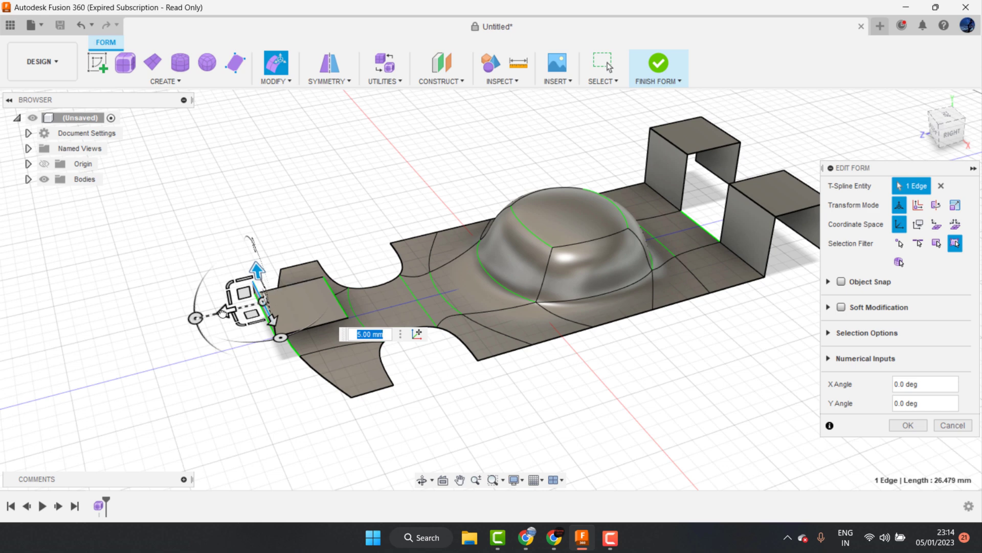
{"action": "left_click_drag", "start_coordinate": [222, 313], "coordinate": [174, 322], "text": "alt"}
{"action": "left_click", "coordinate": [302, 303]}
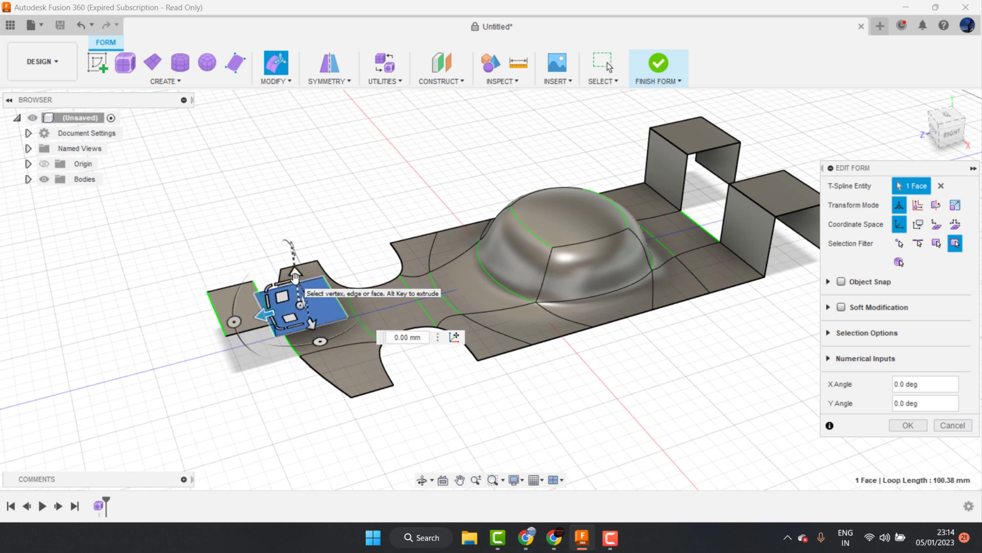
{"action": "left_click_drag", "start_coordinate": [290, 270], "coordinate": [289, 237]}
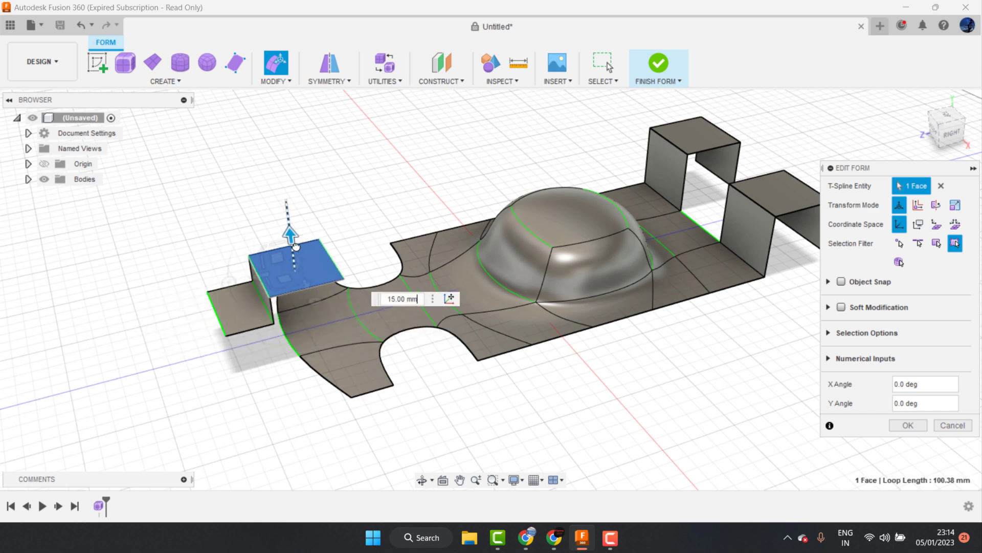
{"action": "left_click", "coordinate": [221, 197]}
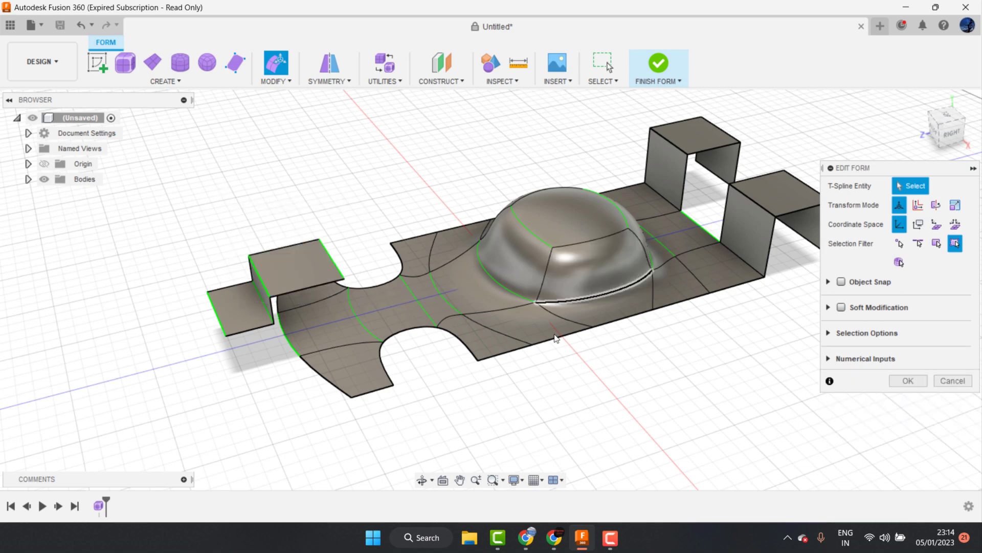
Orbit to inspect the new strip and close the Edit Form session.
{"action": "left_click", "coordinate": [421, 480]}
{"action": "mouse_move", "coordinate": [435, 450]}
{"action": "left_mouse_down"}
{"action": "mouse_move", "coordinate": [471, 406]}
{"action": "mouse_move", "coordinate": [432, 344]}
{"action": "mouse_move", "coordinate": [457, 317]}
{"action": "mouse_move", "coordinate": [433, 324]}
{"action": "left_mouse_up"}
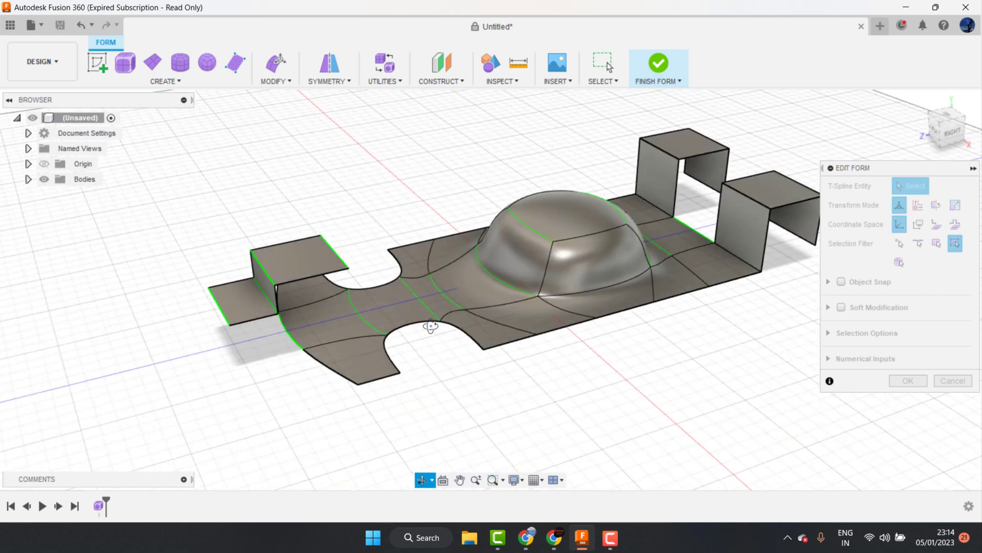
{"action": "right_click", "coordinate": [443, 272]}
{"action": "left_click", "coordinate": [481, 271]}
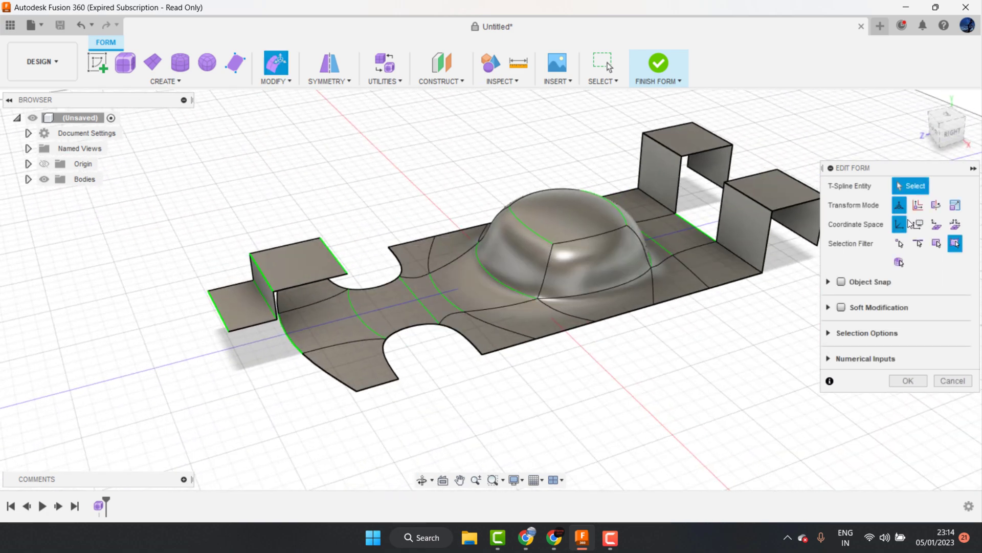
{"action": "scroll", "coordinate": [358, 313], "scroll_direction": "down", "scroll_amount": 1}
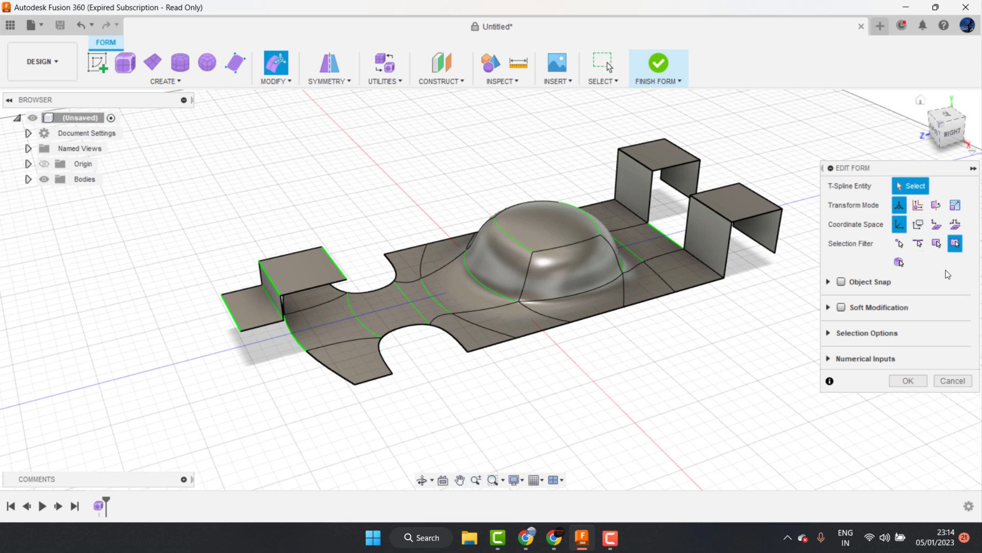
{"action": "left_click", "coordinate": [951, 381]}
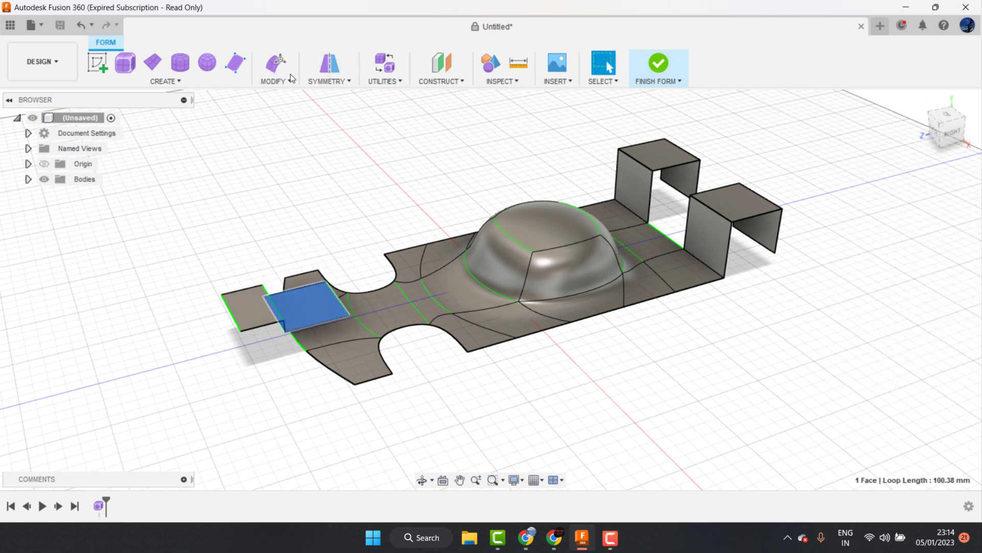
With the Body selection filter, move the left flap body 30 mm away from the main body.
{"action": "left_click", "coordinate": [276, 66]}
{"action": "left_click", "coordinate": [389, 148]}
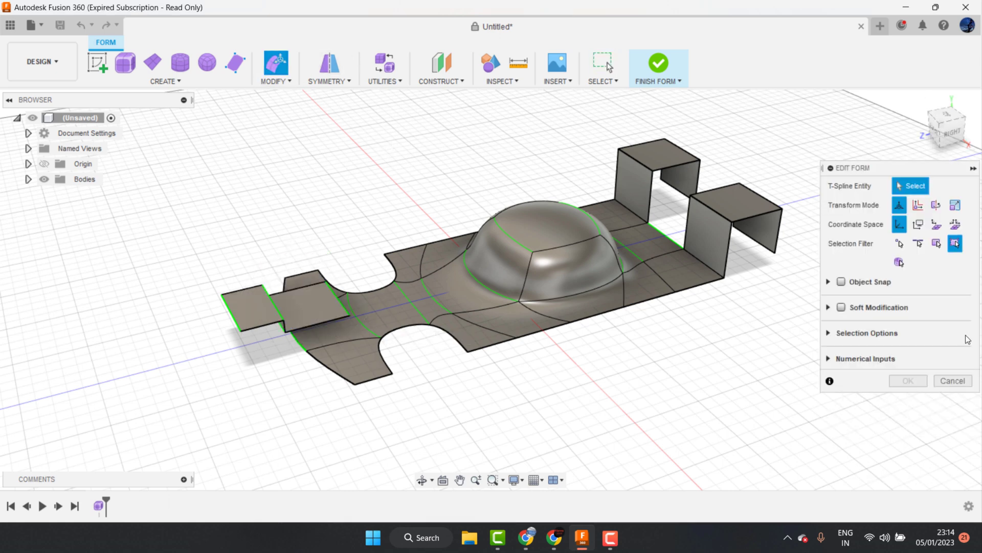
{"action": "left_click", "coordinate": [899, 263]}
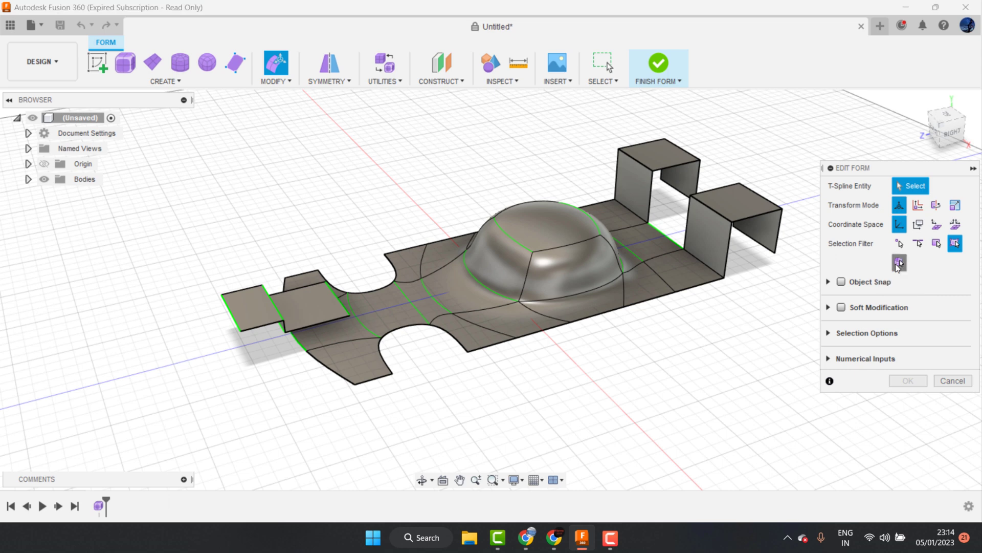
{"action": "left_click", "coordinate": [253, 315]}
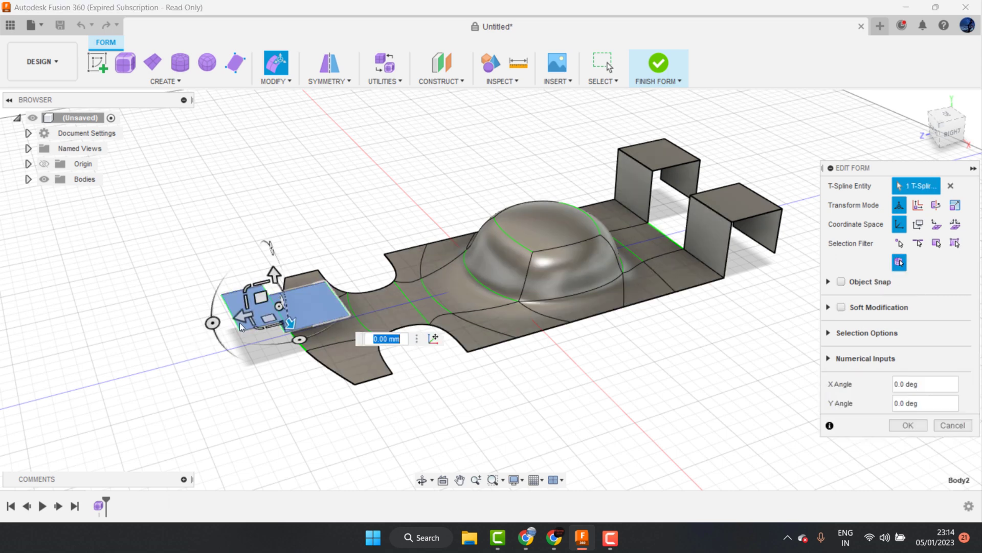
{"action": "mouse_move", "coordinate": [239, 316]}
{"action": "left_mouse_down"}
{"action": "mouse_move", "coordinate": [387, 281]}
{"action": "mouse_move", "coordinate": [143, 347]}
{"action": "mouse_move", "coordinate": [438, 253]}
{"action": "mouse_move", "coordinate": [413, 252]}
{"action": "mouse_move", "coordinate": [164, 367]}
{"action": "left_mouse_up"}
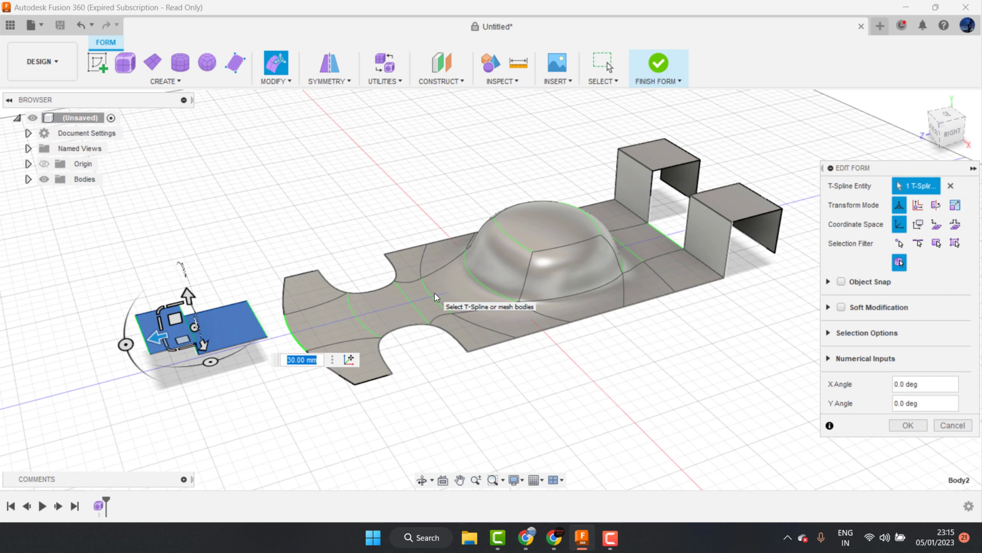
{"action": "left_click", "coordinate": [673, 386]}
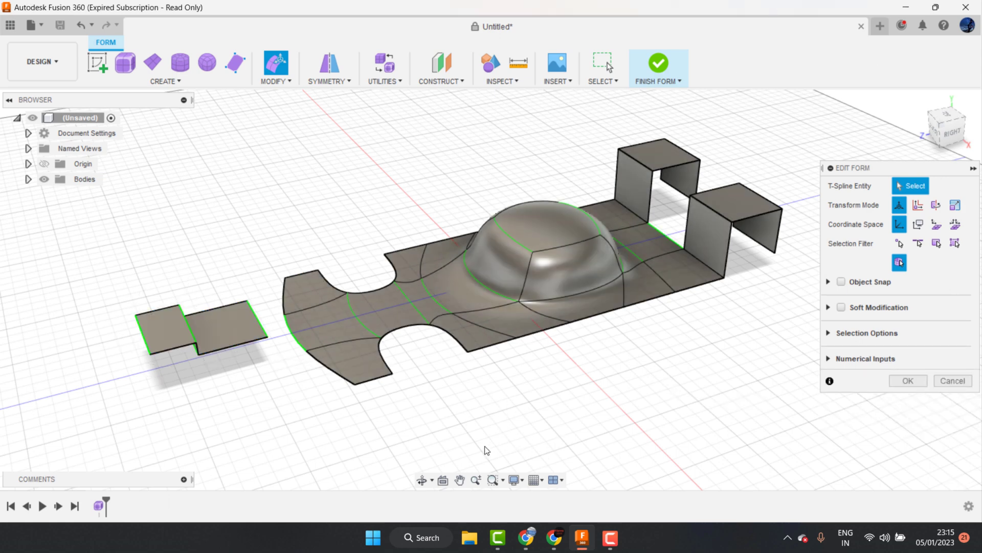
Orbit to a lower frontal view and select the T-spline body.
{"action": "left_click", "coordinate": [421, 480]}
{"action": "mouse_move", "coordinate": [479, 401]}
{"action": "left_mouse_down"}
{"action": "mouse_move", "coordinate": [428, 358]}
{"action": "mouse_move", "coordinate": [500, 400]}
{"action": "mouse_move", "coordinate": [377, 474]}
{"action": "mouse_move", "coordinate": [454, 399]}
{"action": "mouse_move", "coordinate": [465, 310]}
{"action": "left_mouse_up"}
{"action": "right_click", "coordinate": [464, 310]}
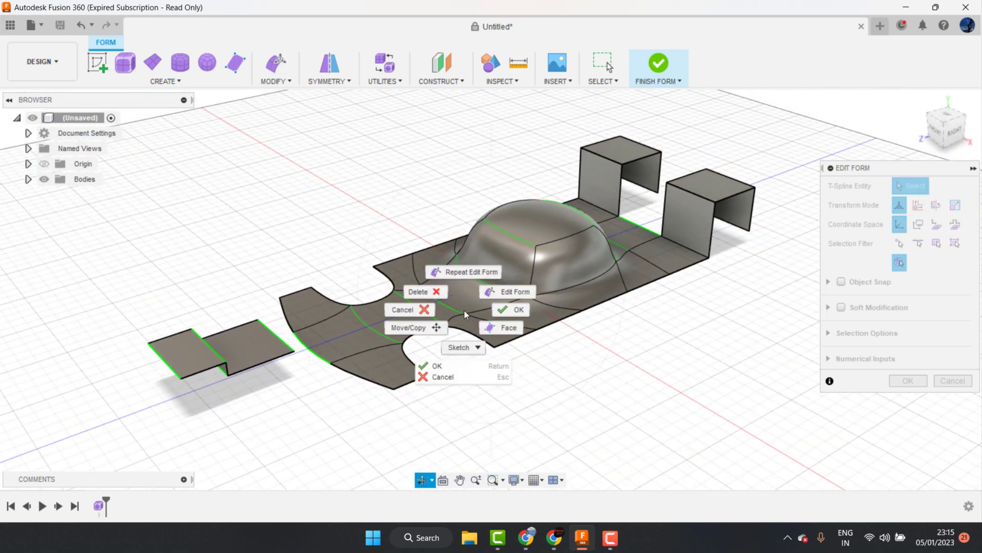
{"action": "left_click", "coordinate": [520, 307]}
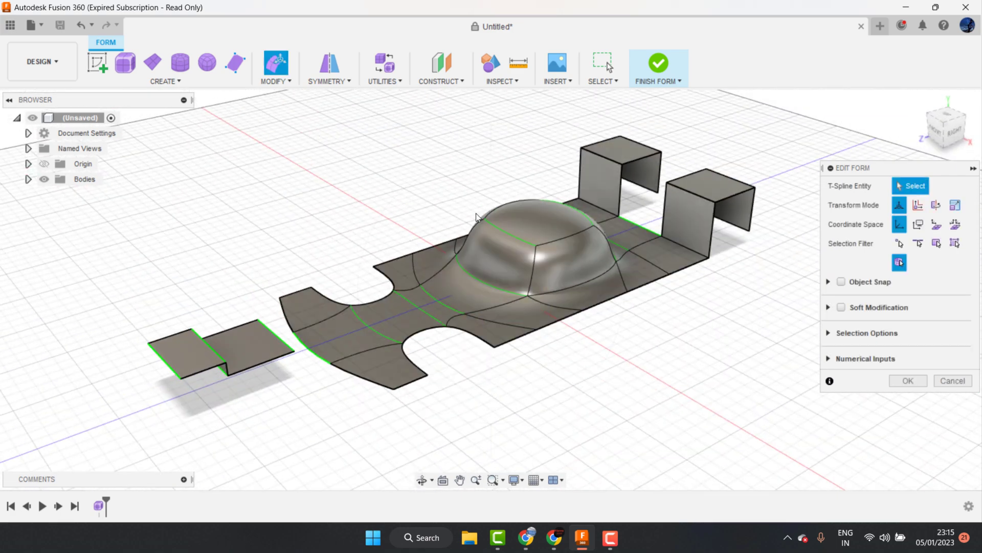
{"action": "left_click", "coordinate": [492, 256]}
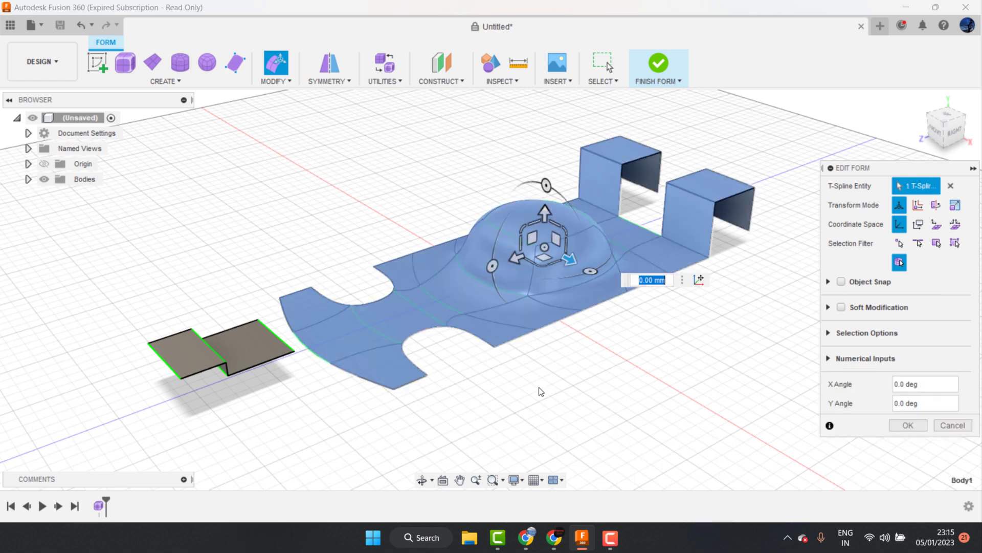
{"action": "left_click", "coordinate": [552, 404]}
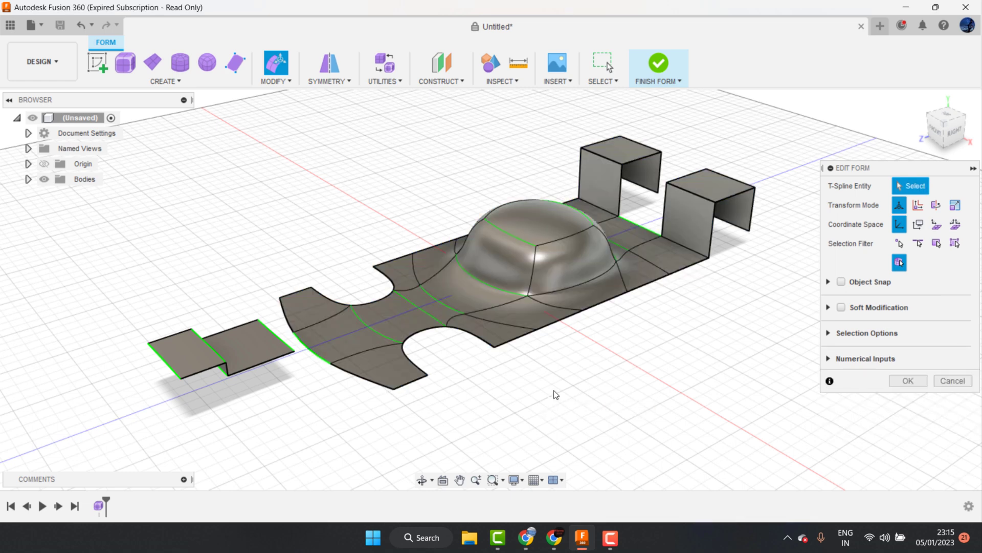
{"action": "left_click", "coordinate": [521, 339]}
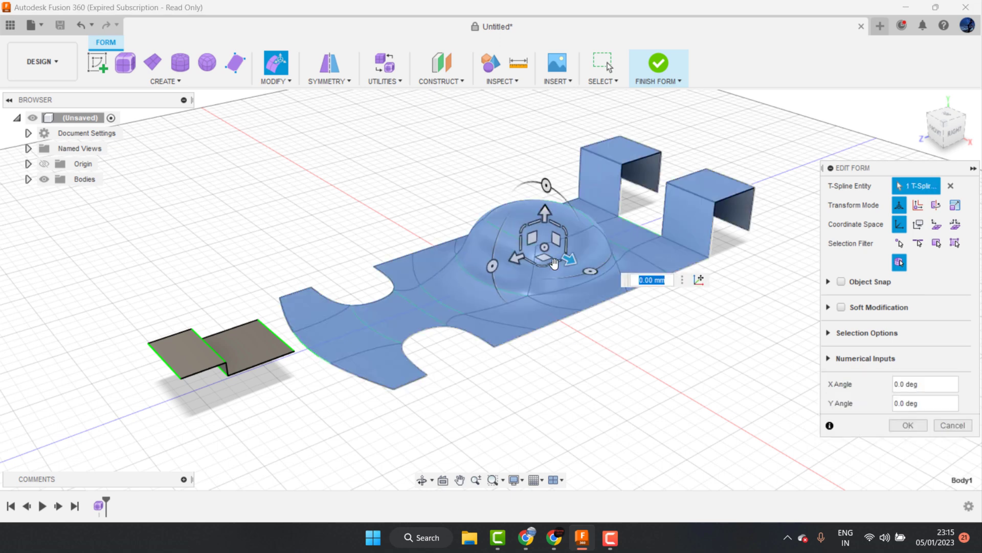
Set the selection filter to All and pick several dome faces, then clear them.
{"action": "left_click", "coordinate": [955, 244]}
{"action": "left_click", "coordinate": [720, 341]}
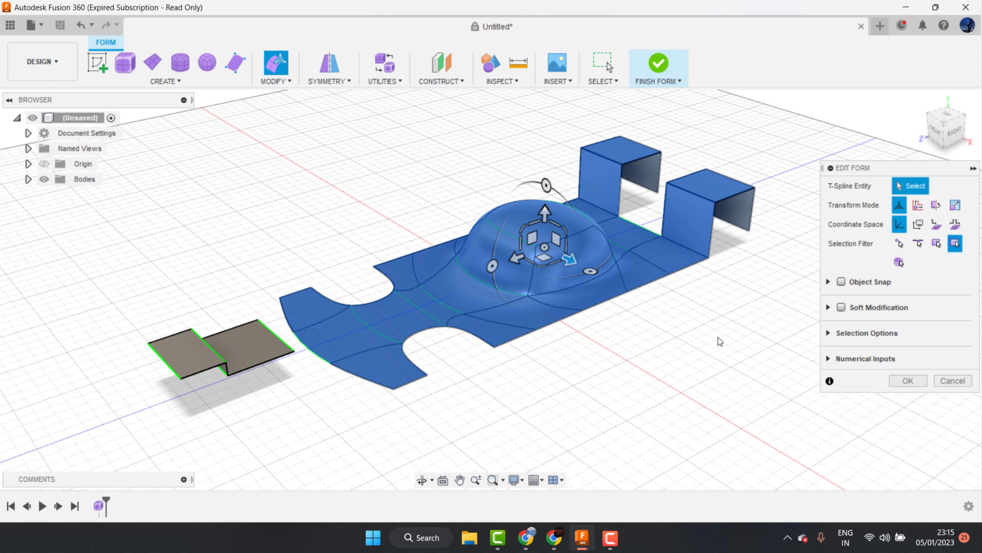
{"action": "left_click", "coordinate": [530, 238]}
{"action": "left_click", "coordinate": [501, 264]}
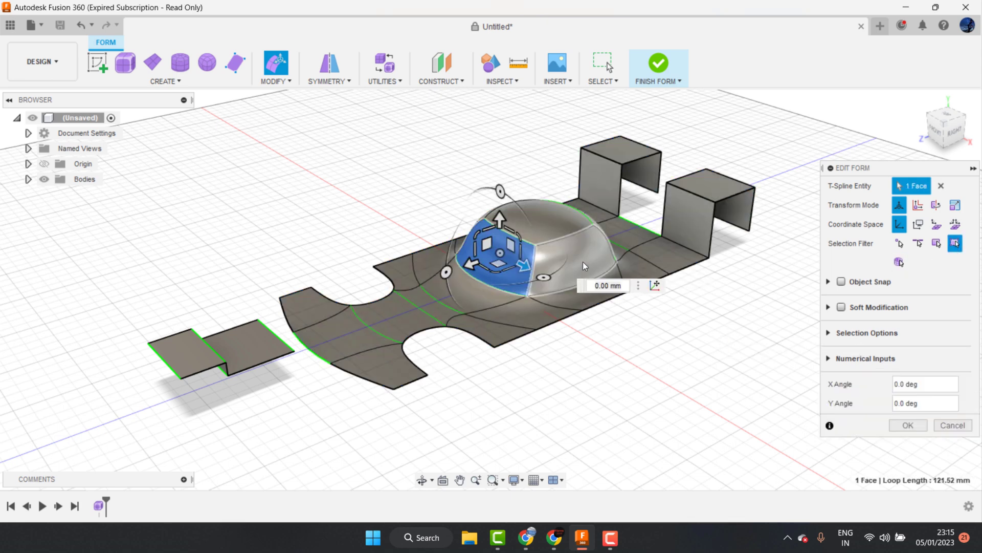
{"action": "left_click", "coordinate": [583, 262]}
{"action": "left_click", "coordinate": [563, 205]}
{"action": "left_click", "coordinate": [681, 441]}
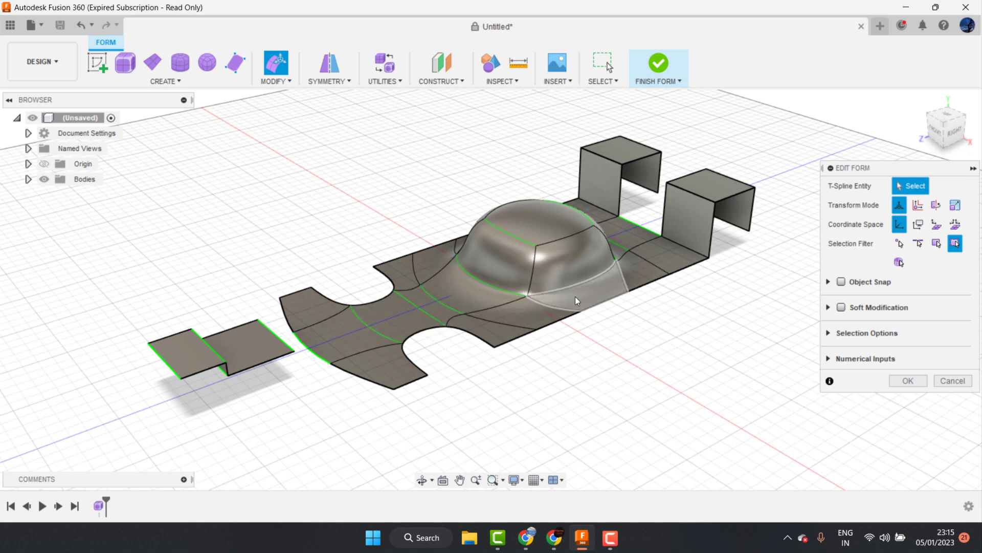
Delete an edge from the dome, cancelling the extra Delete panel.
{"action": "left_click", "coordinate": [495, 306]}
{"action": "right_click", "coordinate": [496, 306]}
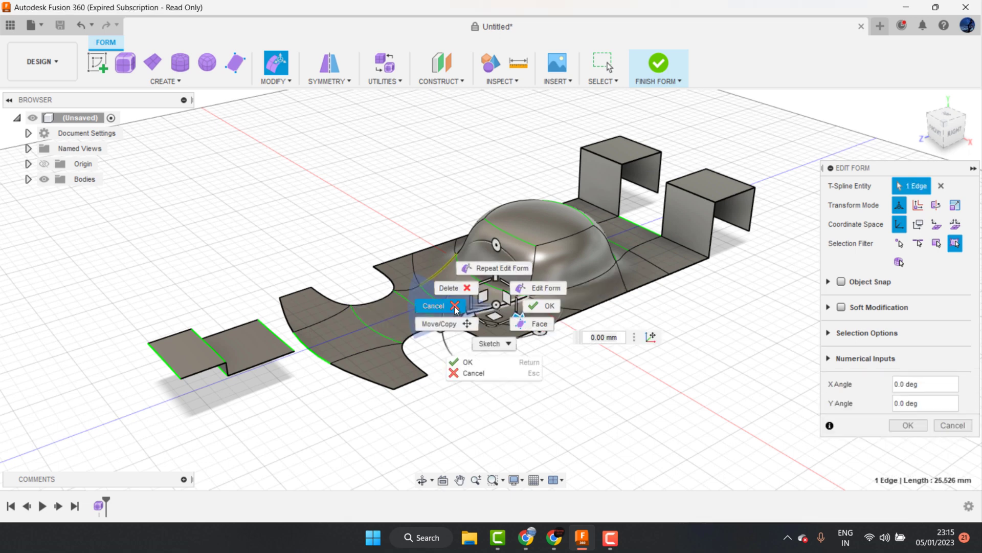
{"action": "left_click", "coordinate": [451, 290]}
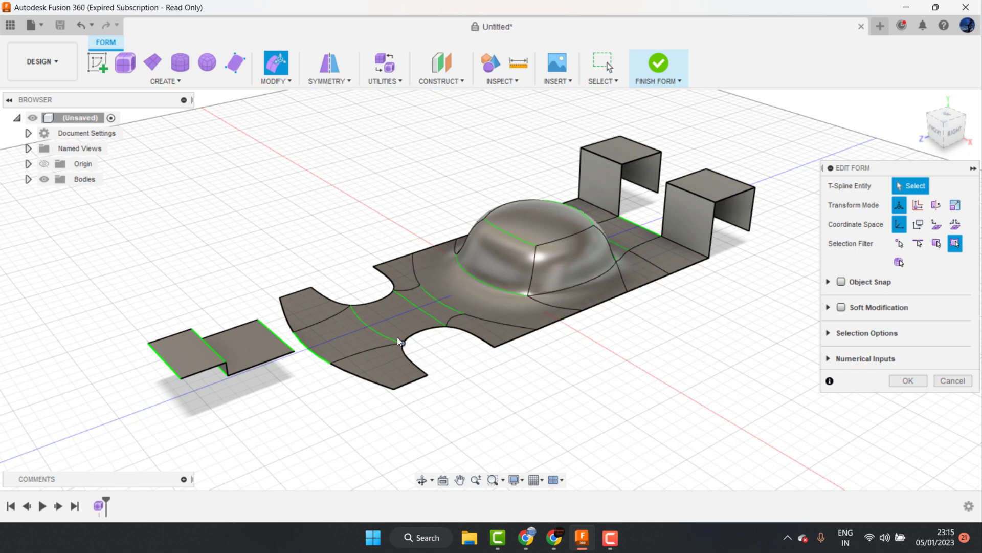
{"action": "right_click", "coordinate": [428, 297]}
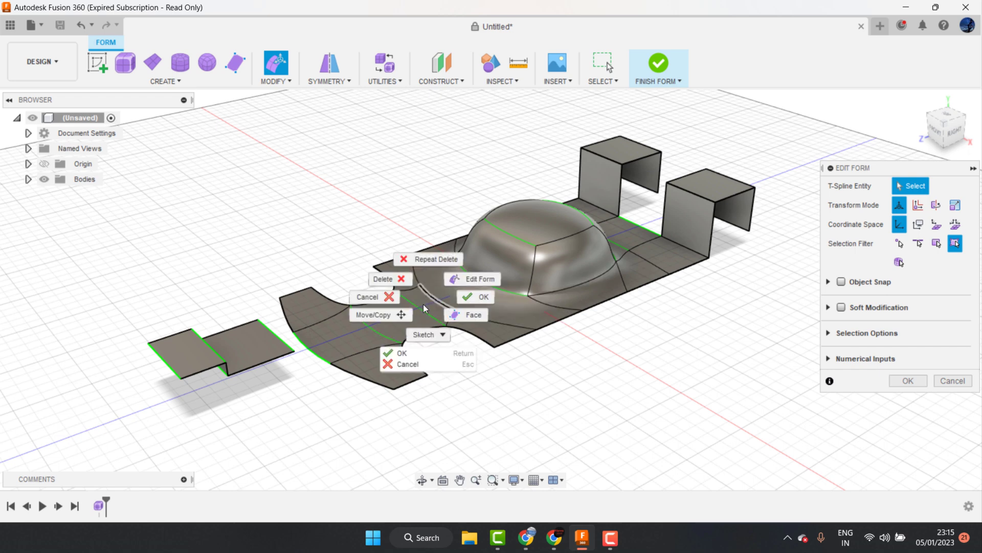
{"action": "left_click", "coordinate": [383, 295]}
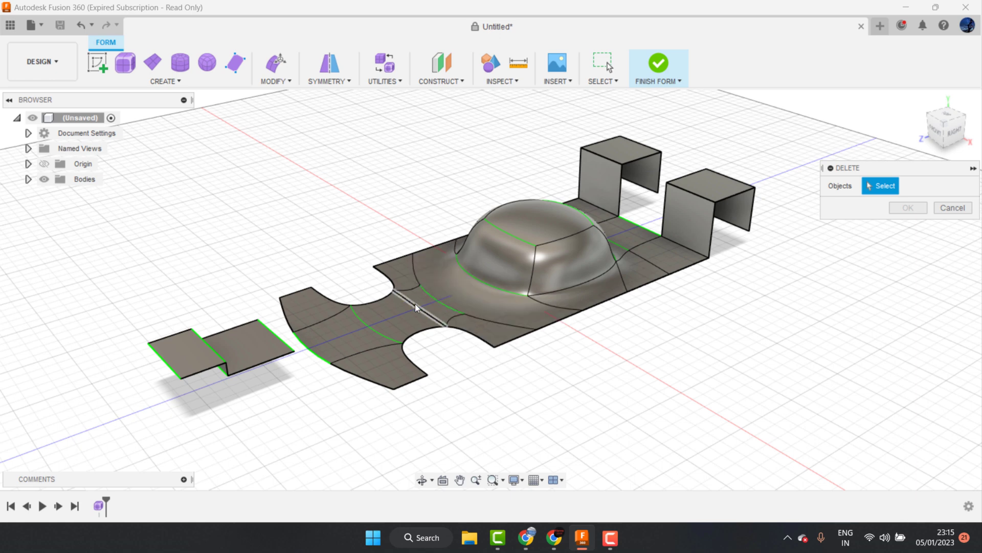
{"action": "left_click", "coordinate": [952, 210]}
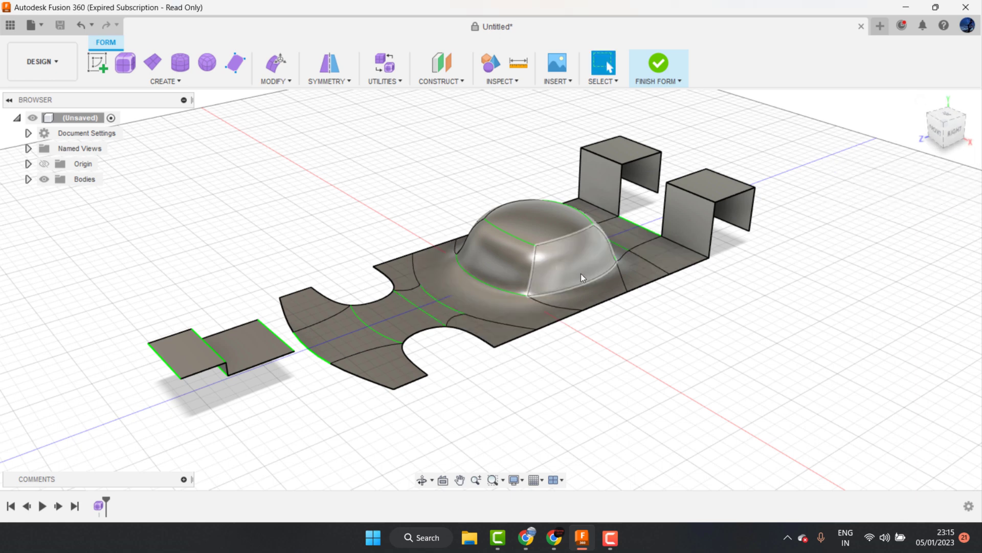
Orbit the model to view the reshaped dome from another angle.
{"action": "left_click", "coordinate": [421, 483]}
{"action": "mouse_move", "coordinate": [492, 358]}
{"action": "left_mouse_down"}
{"action": "mouse_move", "coordinate": [509, 344]}
{"action": "mouse_move", "coordinate": [484, 351]}
{"action": "mouse_move", "coordinate": [531, 346]}
{"action": "mouse_move", "coordinate": [502, 349]}
{"action": "mouse_move", "coordinate": [520, 346]}
{"action": "left_mouse_up"}
{"action": "right_click", "coordinate": [509, 294]}
{"action": "left_click", "coordinate": [553, 291]}
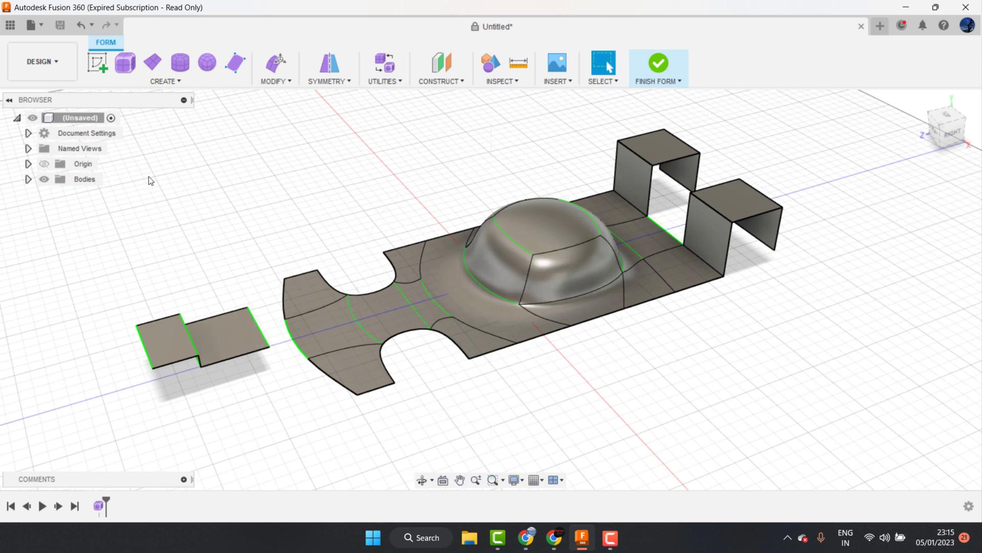
Move the flat strip face between the front notches 40 mm along X, past the body's side.
{"action": "left_click", "coordinate": [401, 321]}
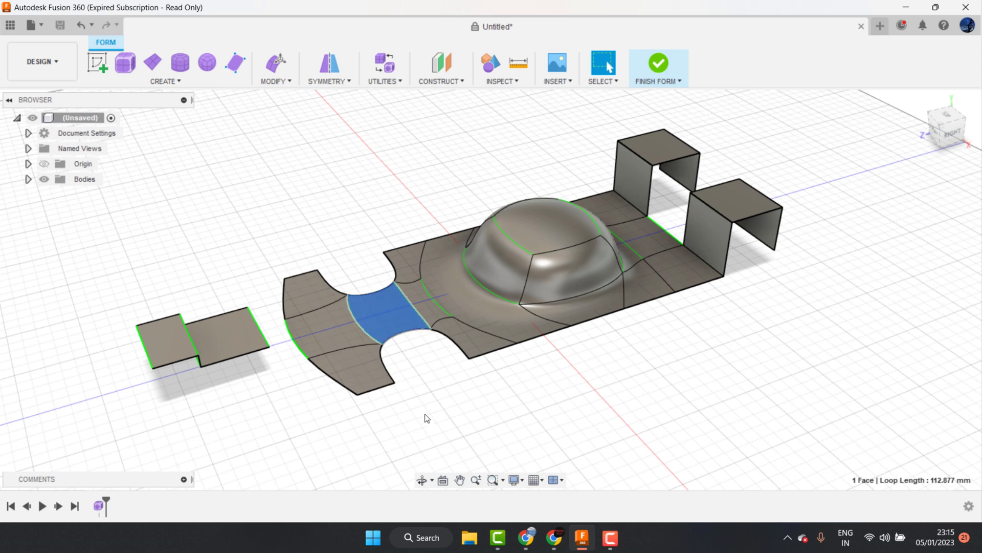
{"action": "key", "text": "m"}
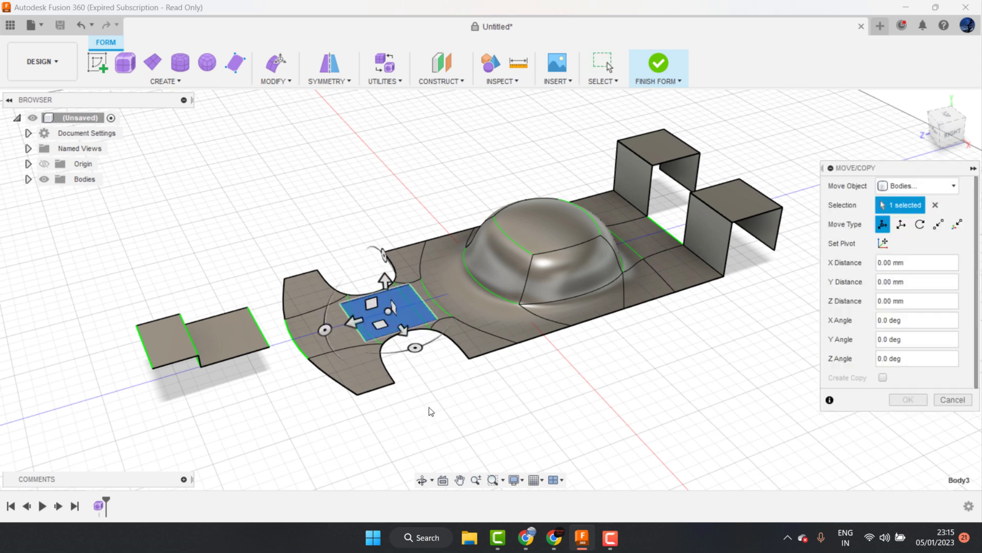
{"action": "mouse_move", "coordinate": [384, 279]}
{"action": "left_mouse_down"}
{"action": "mouse_move", "coordinate": [383, 244]}
{"action": "mouse_move", "coordinate": [401, 306]}
{"action": "mouse_move", "coordinate": [440, 335]}
{"action": "left_mouse_up"}
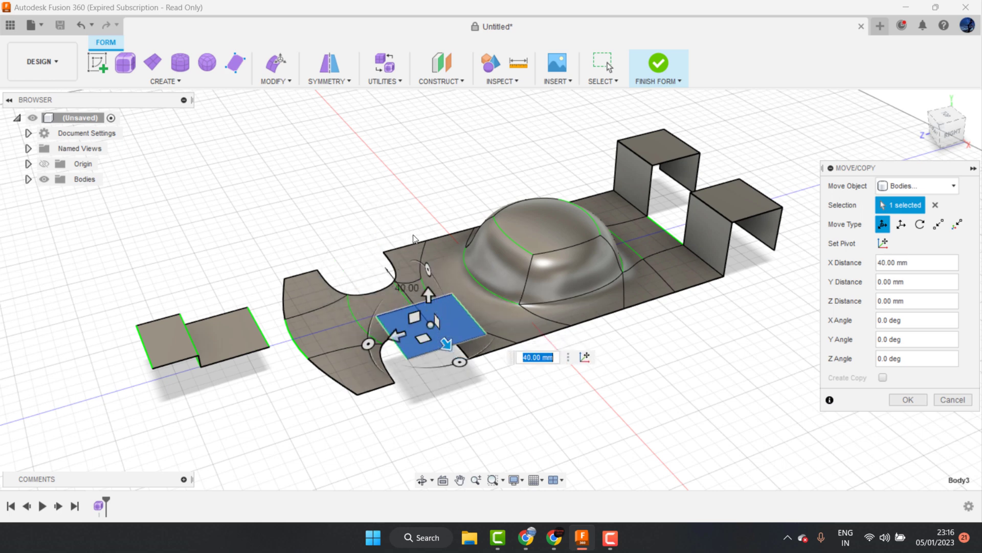
{"action": "left_click", "coordinate": [898, 401]}
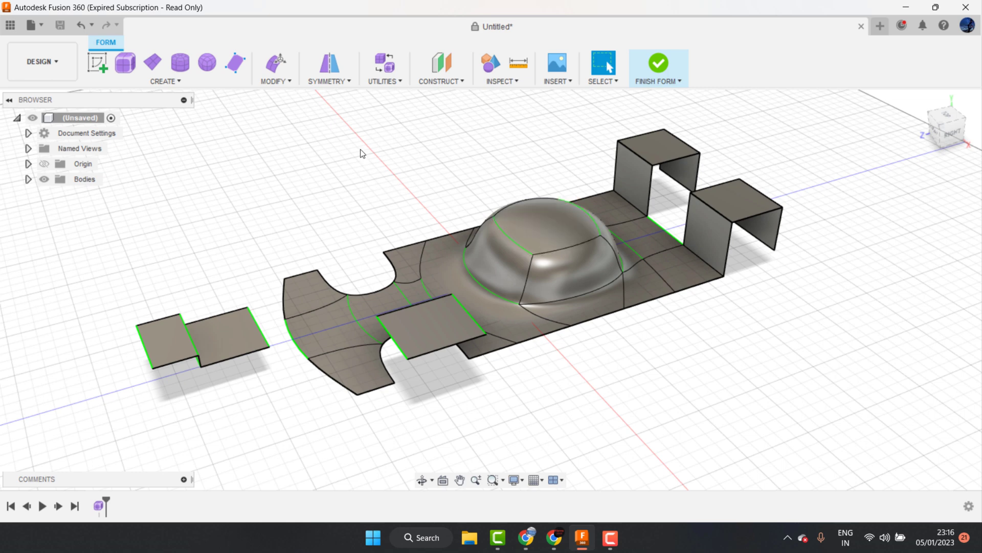
{"action": "left_click", "coordinate": [341, 82]}
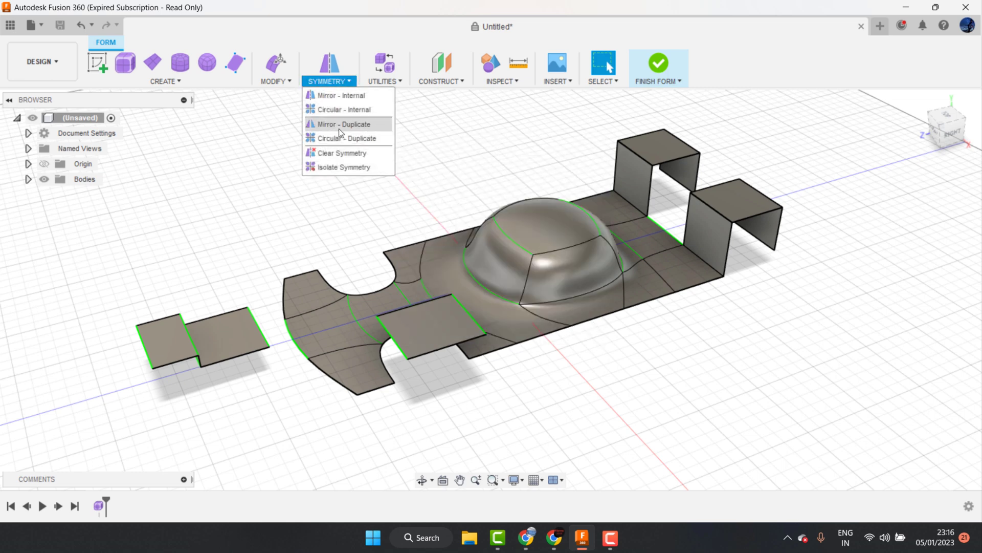
Mirror-duplicate the flat side plate across the mirror plane onto the body's opposite side.
{"action": "left_click", "coordinate": [340, 125]}
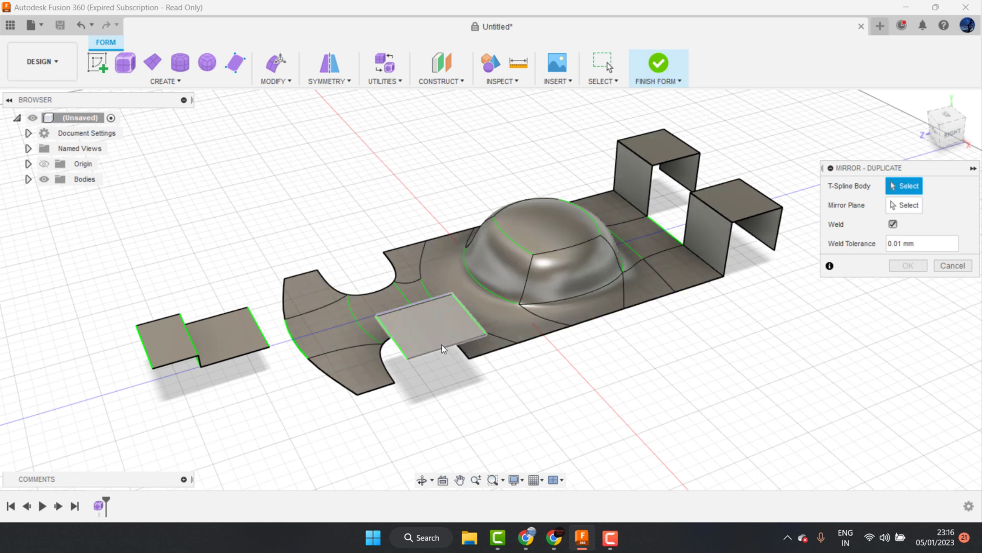
{"action": "left_click", "coordinate": [431, 318]}
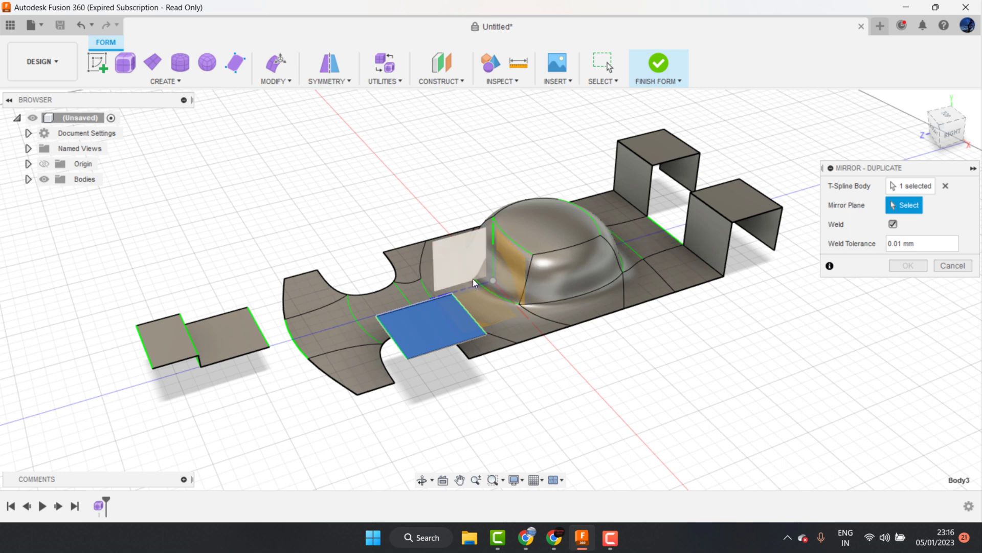
{"action": "left_click", "coordinate": [461, 253]}
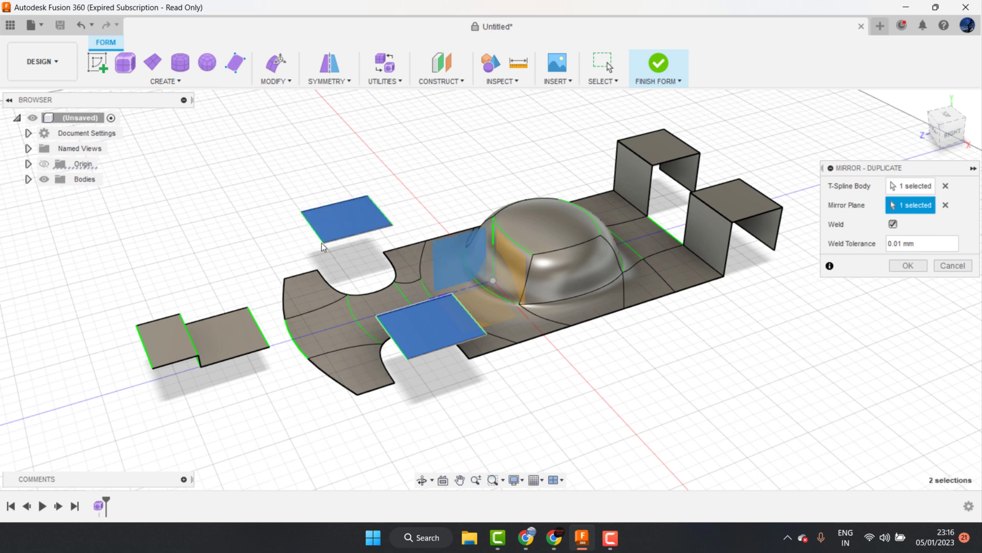
{"action": "left_click", "coordinate": [901, 263]}
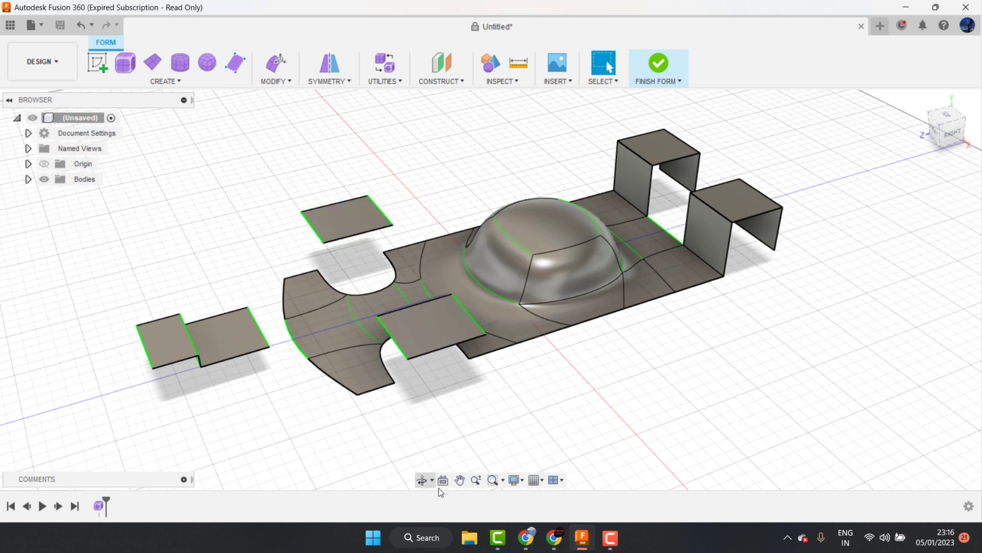
{"action": "left_click", "coordinate": [425, 481]}
{"action": "left_click_drag", "start_coordinate": [563, 286], "coordinate": [521, 279]}
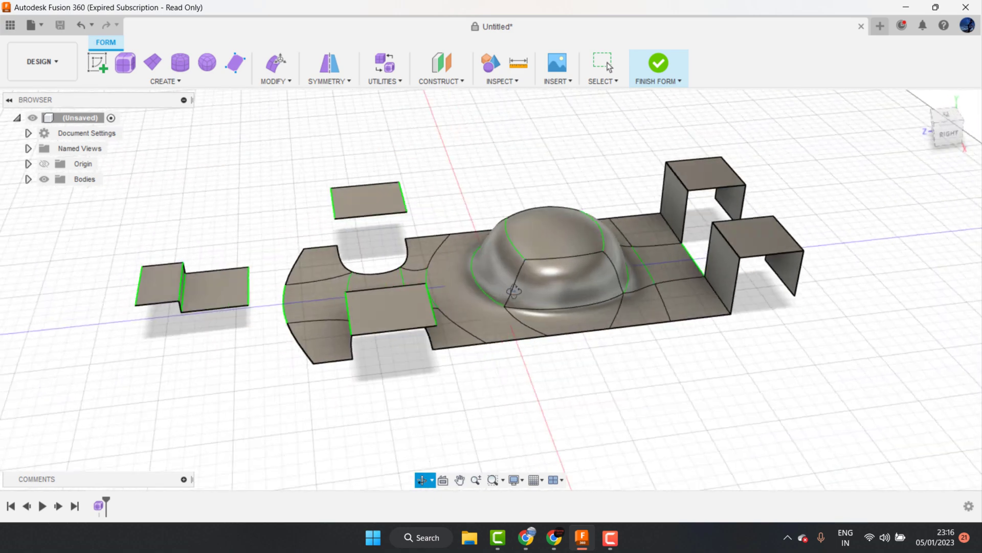
Reshape the right rear wing by dragging one of its edges with Edit Form.
{"action": "right_click", "coordinate": [522, 279]}
{"action": "left_click", "coordinate": [484, 318]}
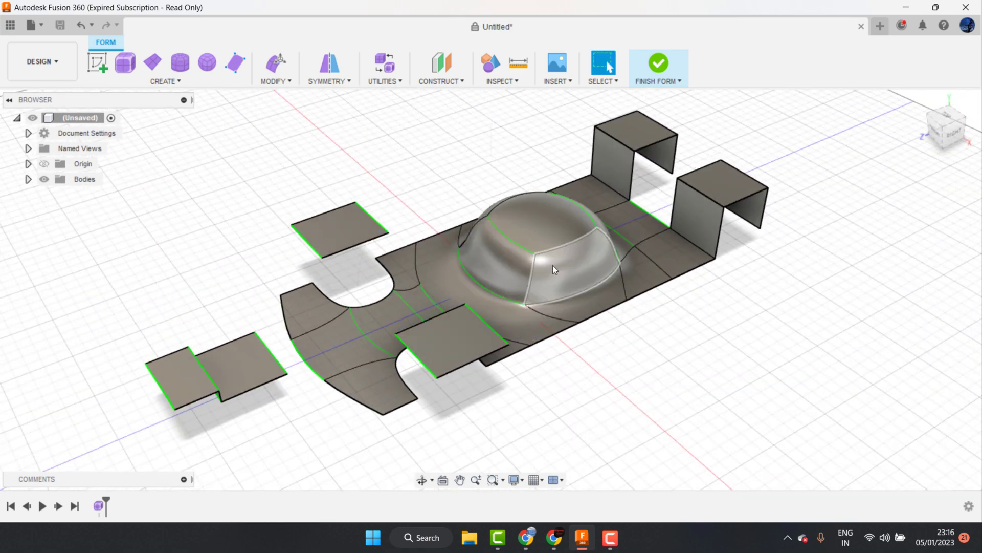
{"action": "left_click", "coordinate": [703, 190]}
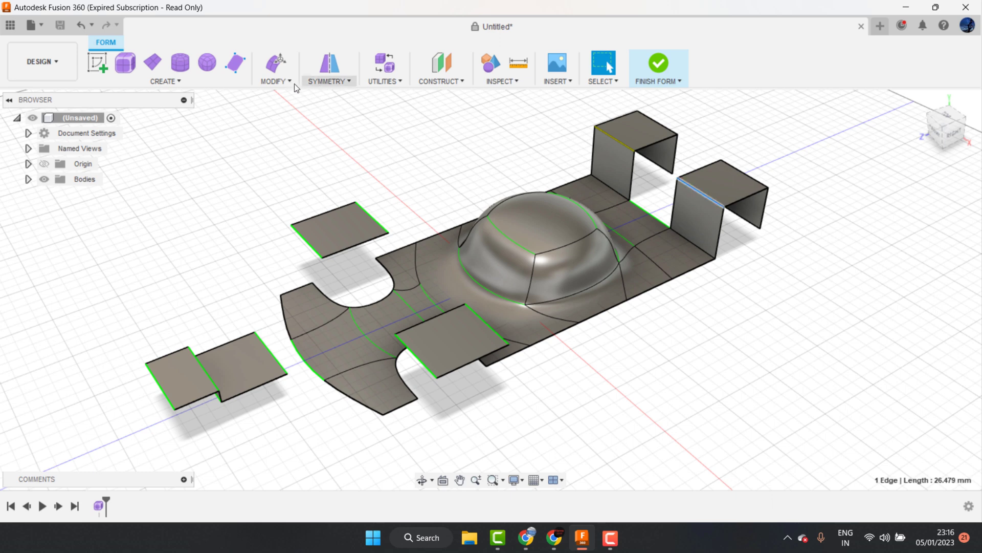
{"action": "left_click", "coordinate": [277, 63]}
{"action": "left_click_drag", "start_coordinate": [702, 190], "coordinate": [709, 191]}
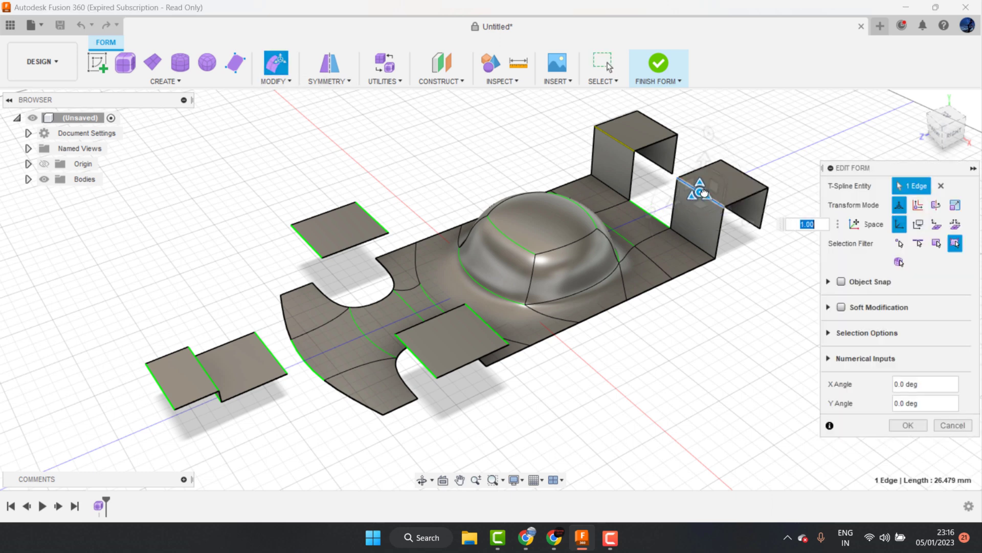
{"action": "left_click", "coordinate": [750, 266]}
{"action": "left_click", "coordinate": [421, 480]}
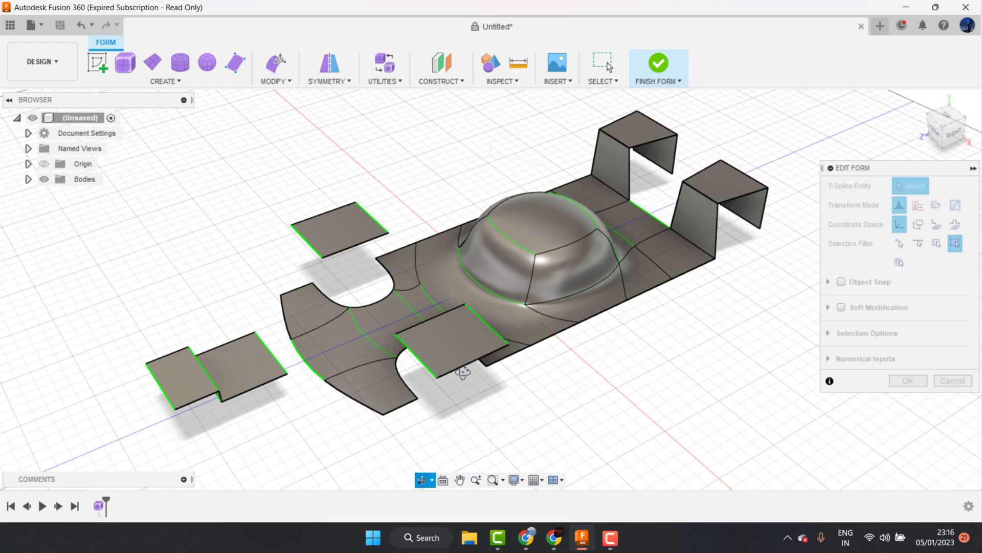
{"action": "mouse_move", "coordinate": [460, 368]}
{"action": "left_mouse_down"}
{"action": "mouse_move", "coordinate": [409, 351]}
{"action": "mouse_move", "coordinate": [467, 365]}
{"action": "left_mouse_up"}
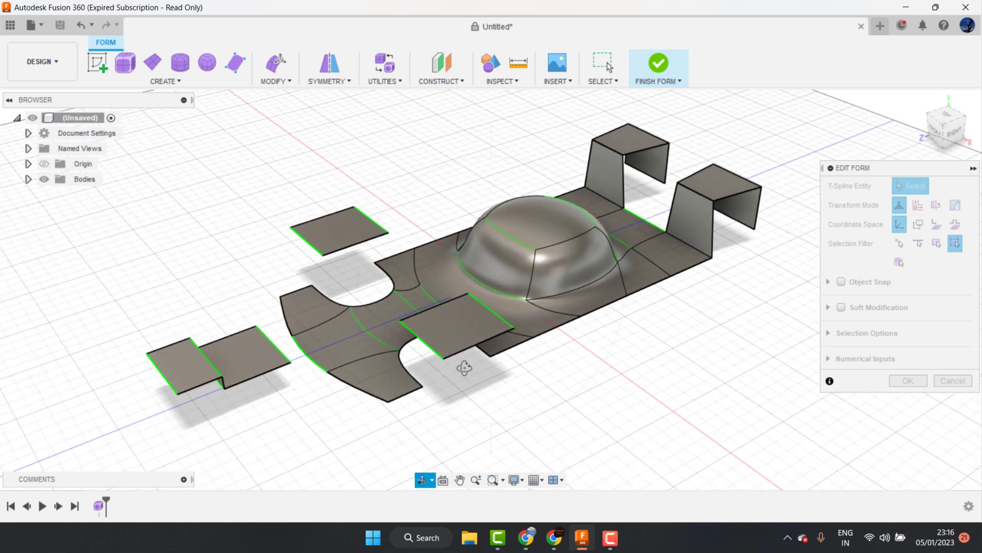
{"action": "key", "text": "Escape"}
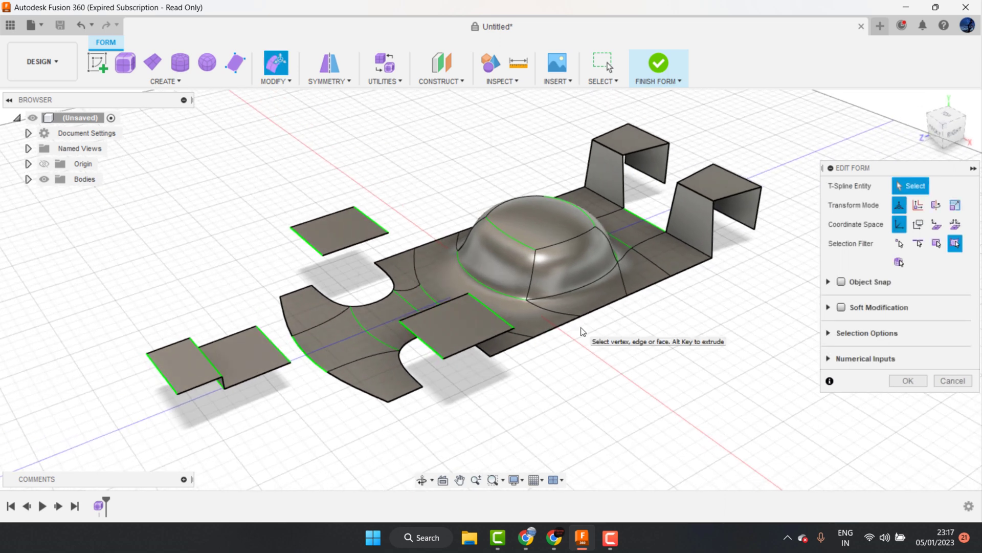